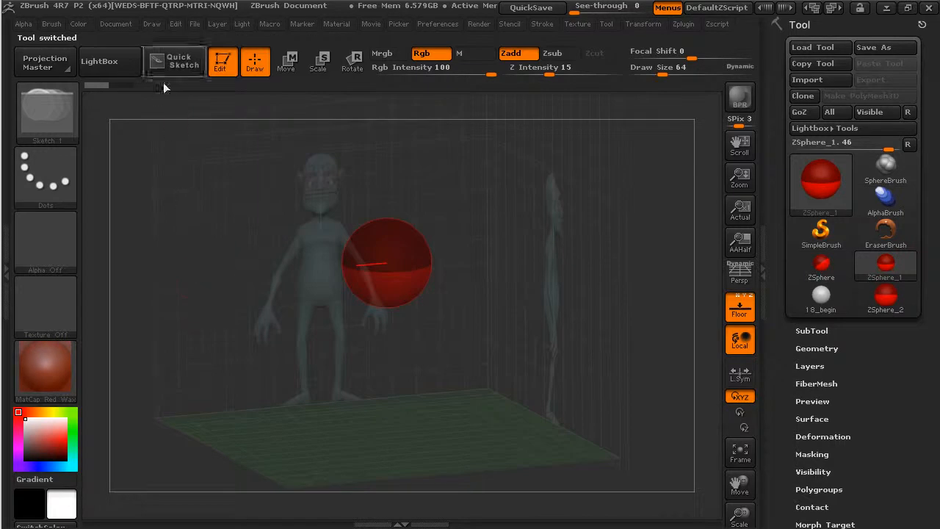
Examine the grid's reference image settings for the left-right and front-back maps, including scale and offsets.
left_click(151, 23)
left_click_drag(157, 323, 147, 219)
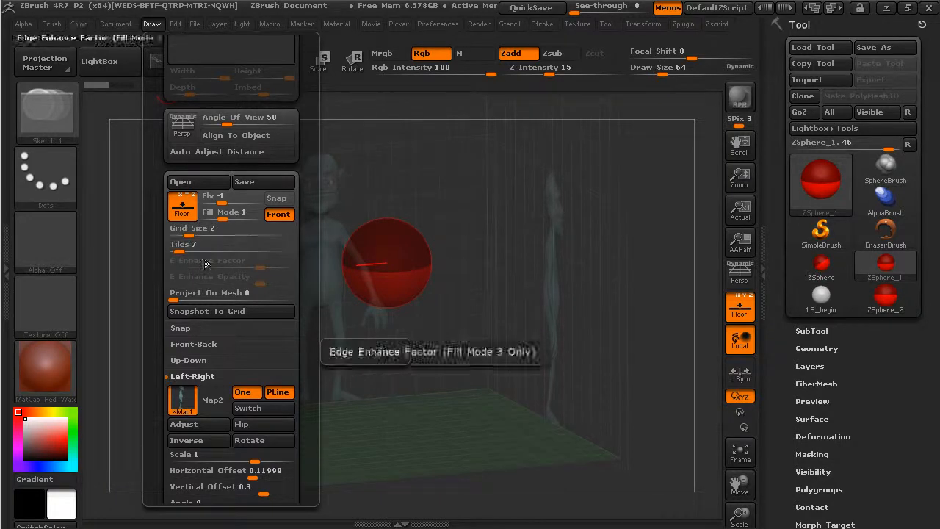
scroll(157, 349, "down", 2)
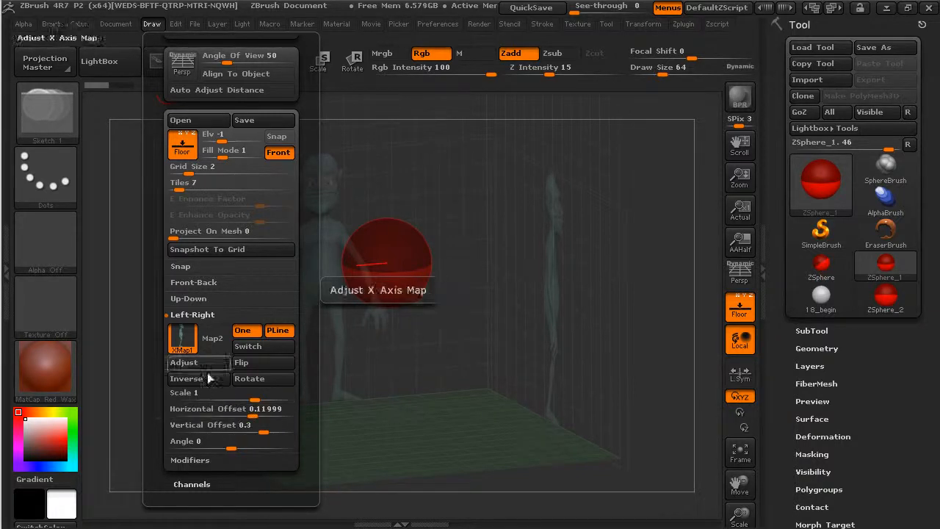
left_click(198, 286)
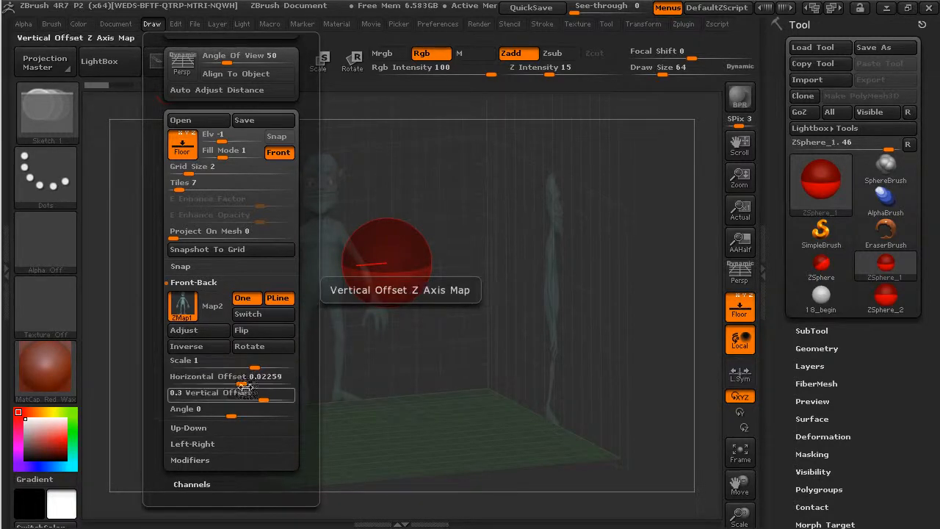
Move the root ZSphere down from the head and chest to the character's lower torso in front view.
left_click_drag(453, 145, 421, 193, "shift")
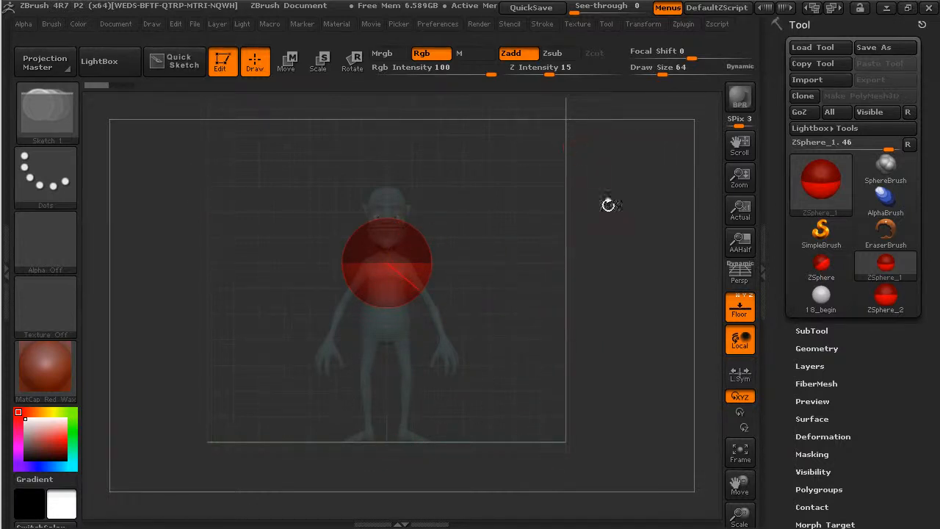
left_click_drag(619, 251, 455, 253, "alt")
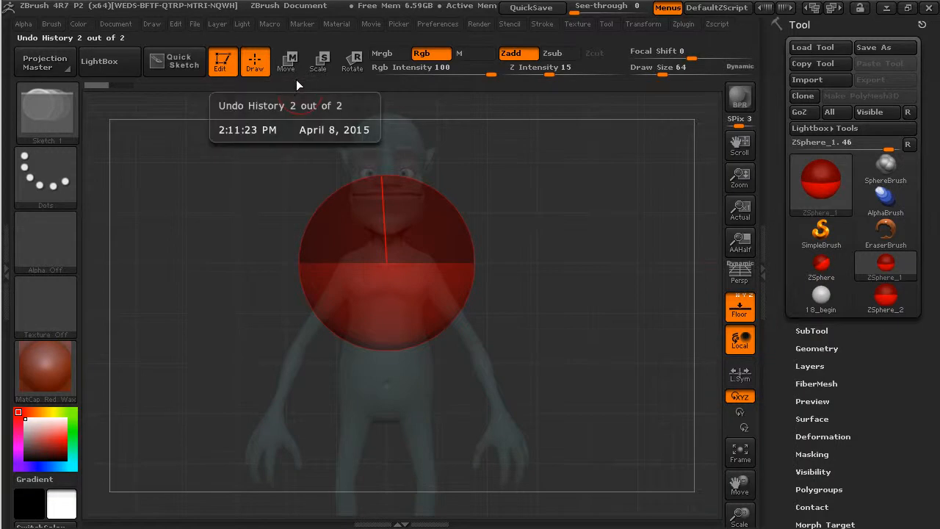
left_click(286, 62)
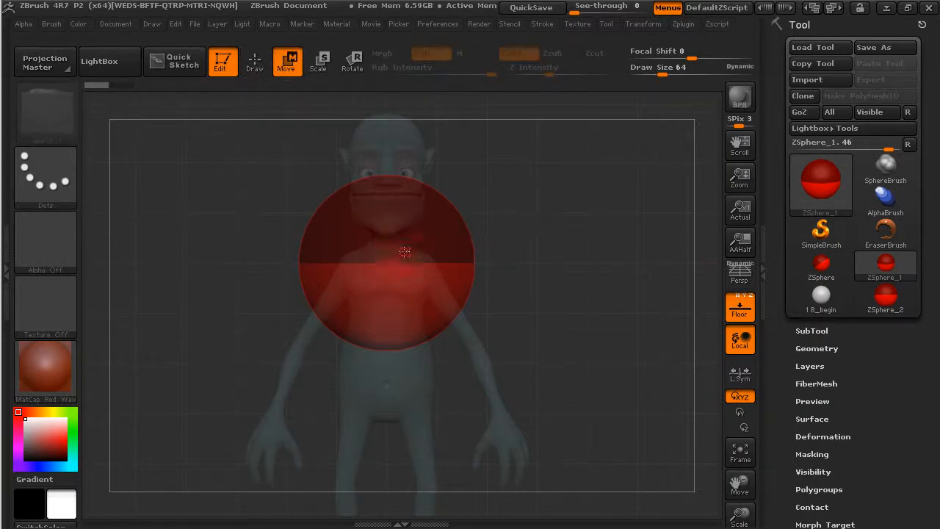
mouse_move(399, 248)
left_mouse_down()
mouse_move(393, 290)
mouse_move(399, 310)
mouse_move(415, 320)
mouse_move(415, 346)
left_mouse_up()
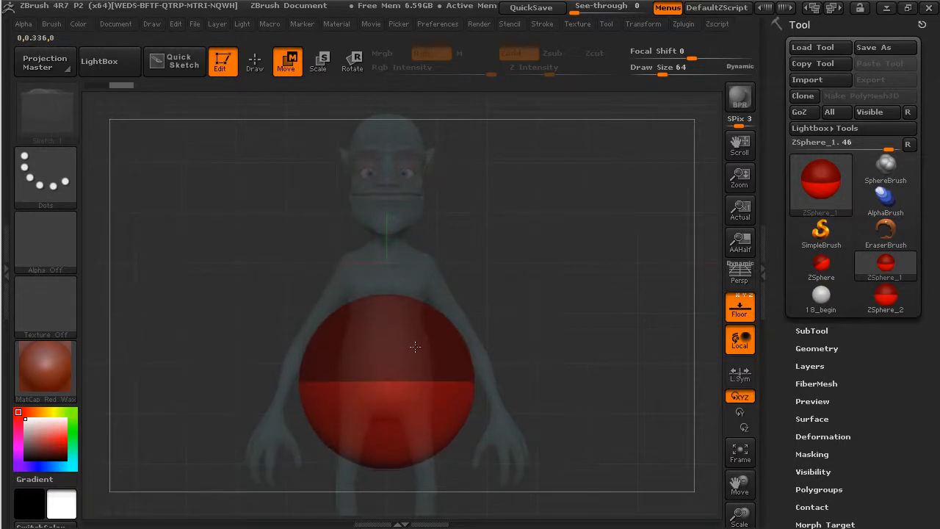
Scale the root ZSphere down to the width of the waist and position it over the lower belly.
left_click(645, 23)
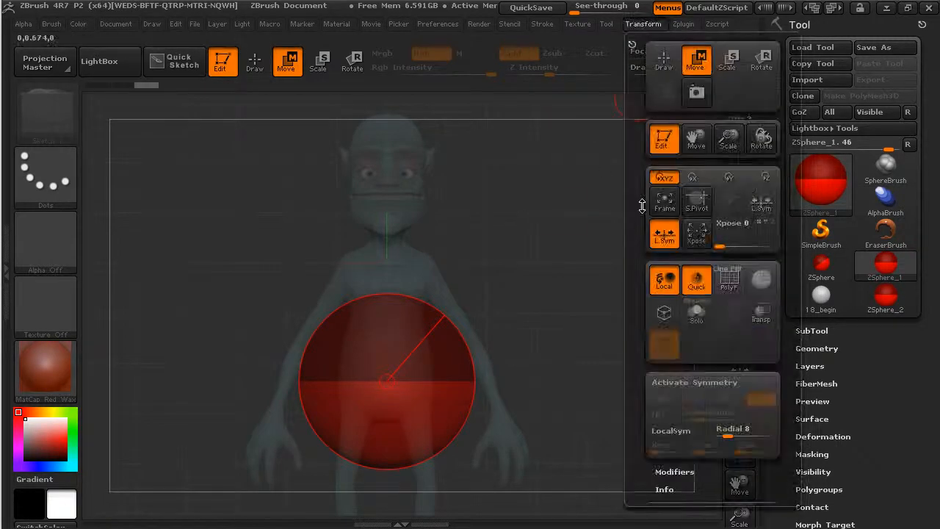
left_click(693, 382)
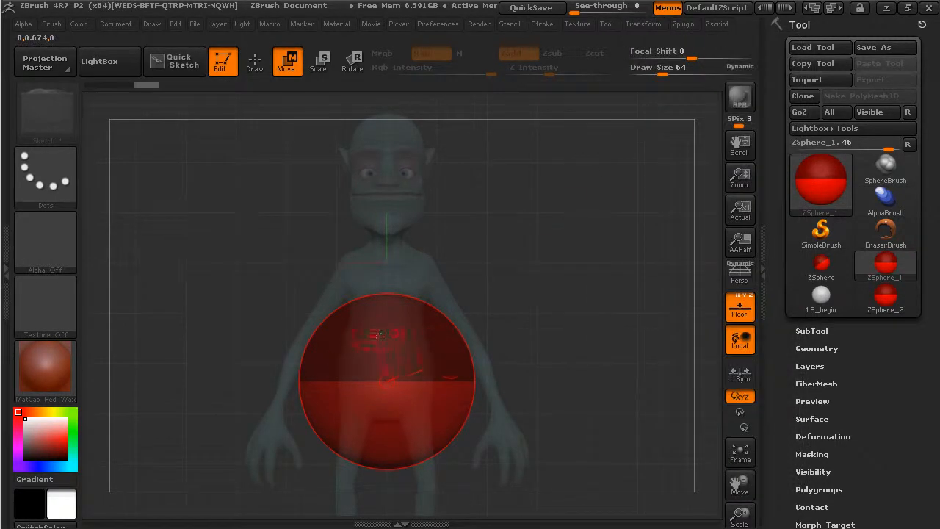
left_click_drag(441, 357, 431, 269)
left_click(318, 70)
key("w")
left_click_drag(387, 382, 441, 328)
Activate symmetry for the ZSphere model and check the root ZSphere from an angle in perspective view.
left_click(640, 24)
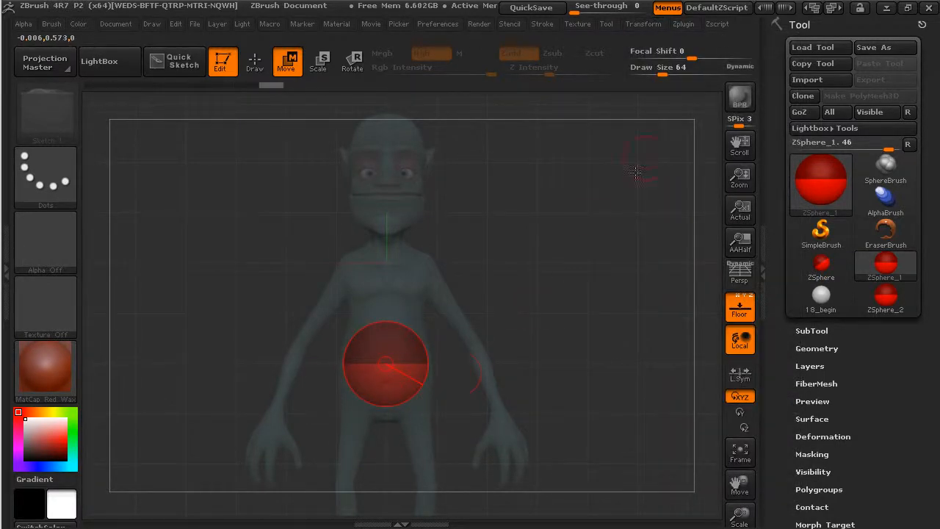
left_click(646, 25)
left_click(694, 383)
left_click(722, 275)
left_click_drag(568, 322, 587, 340)
left_click_drag(578, 289, 409, 350)
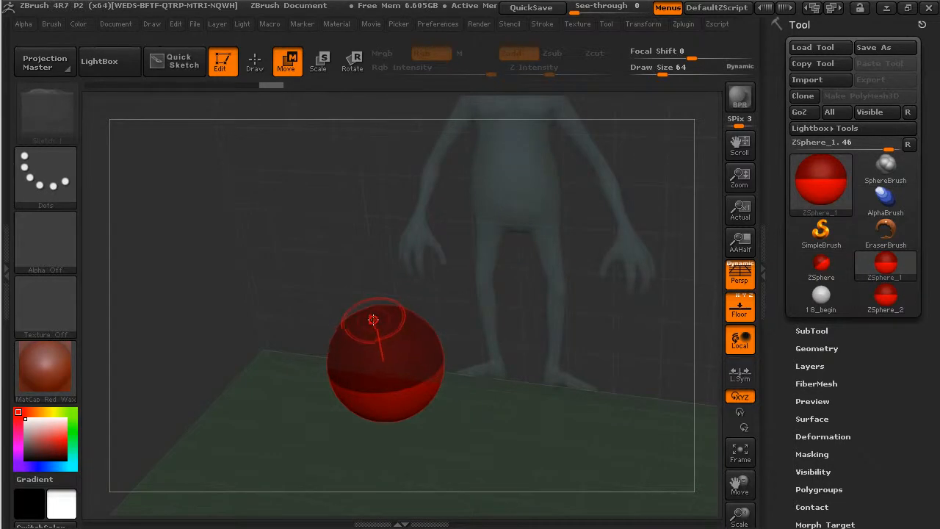
mouse_move(449, 315)
left_mouse_down()
mouse_move(462, 294)
mouse_move(484, 314)
mouse_move(424, 336)
left_mouse_up()
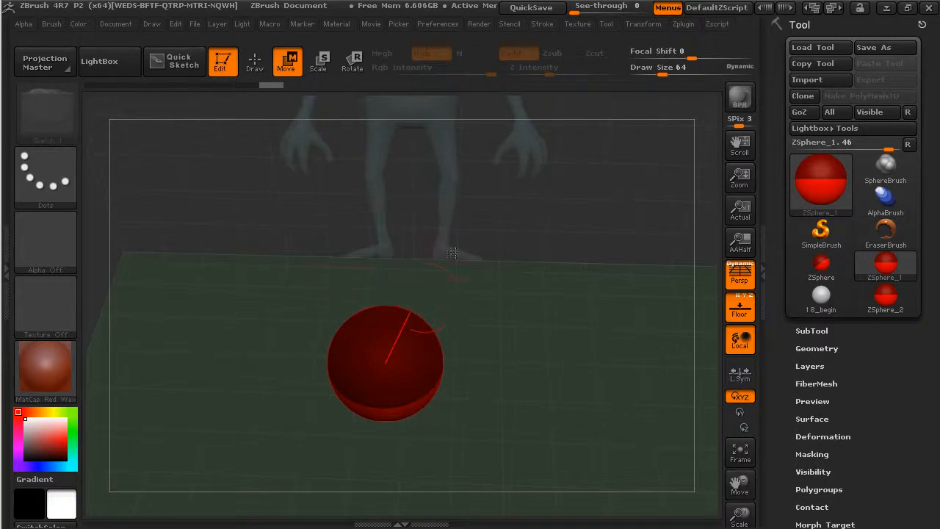
With perspective off, draw a ZSphere on top of the root and move it up the torso to match the front and side references.
key("q")
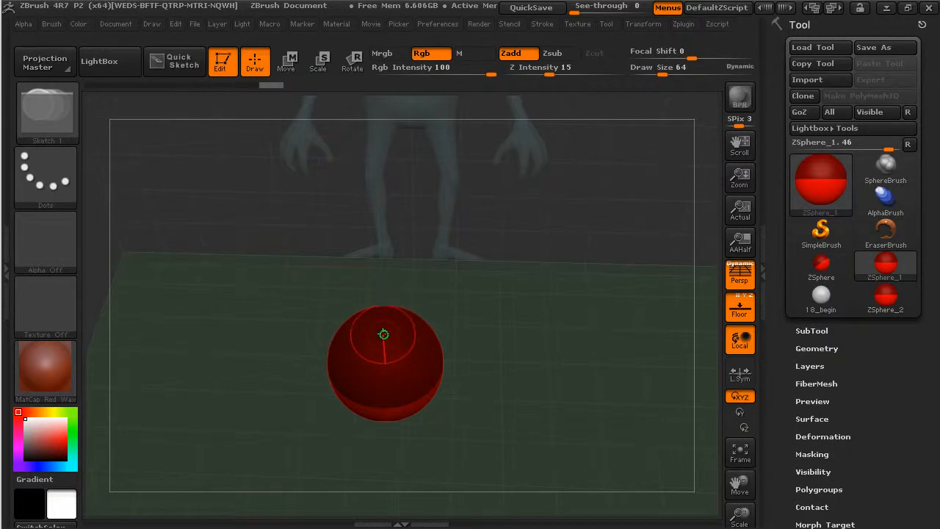
left_click(739, 278)
mouse_move(458, 316)
left_mouse_down()
mouse_move(577, 287)
mouse_move(389, 315)
mouse_move(433, 297)
mouse_move(393, 276)
mouse_move(393, 267)
left_mouse_up()
key("w")
left_click_drag(522, 323, 590, 332)
left_click_drag(411, 268, 368, 261)
left_click_drag(384, 388, 371, 383)
left_click_drag(357, 250, 359, 263)
left_click_drag(514, 317, 442, 322)
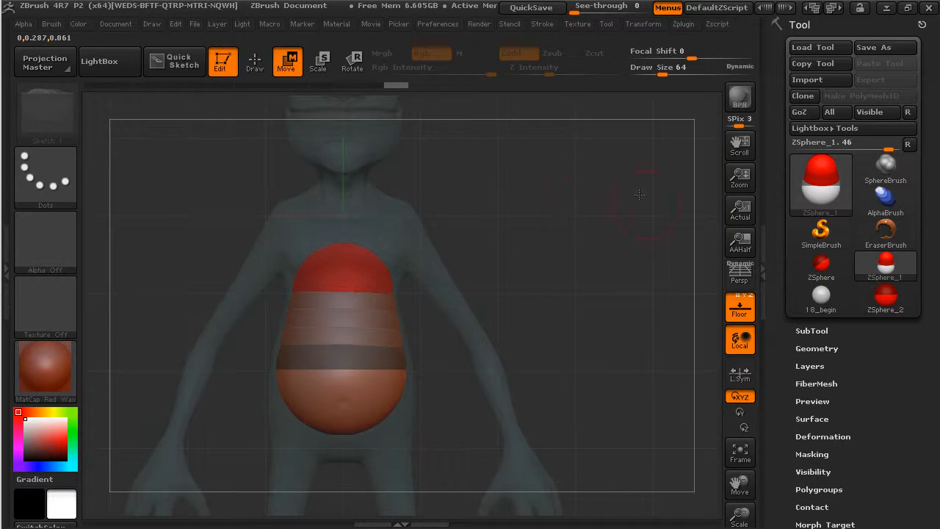
Draw another ZSphere on top of the torso chain and move it up to the upper chest, matching both references.
left_click(264, 66)
left_click_drag(353, 245, 377, 239)
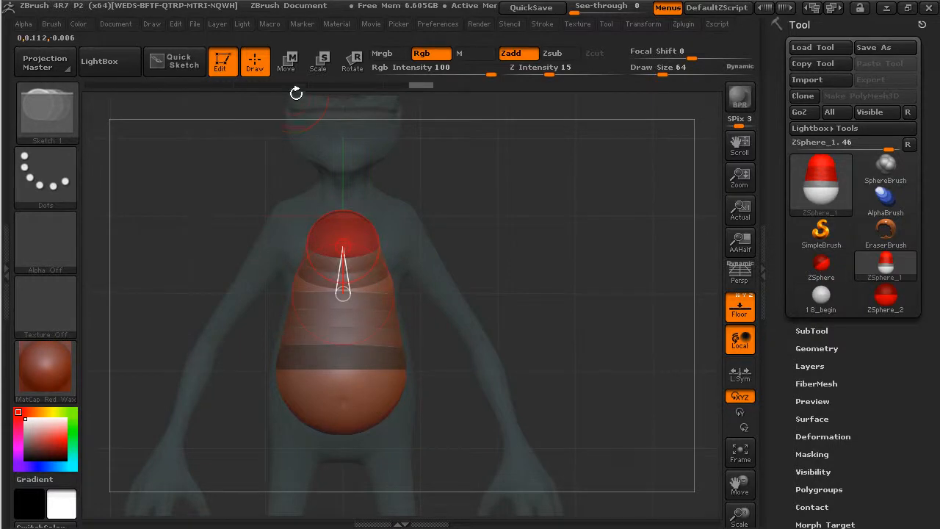
left_click(288, 64)
left_click_drag(484, 246, 572, 248)
mouse_move(363, 227)
left_mouse_down()
mouse_move(342, 223)
mouse_move(362, 223)
left_mouse_up()
left_click_drag(439, 266, 473, 267)
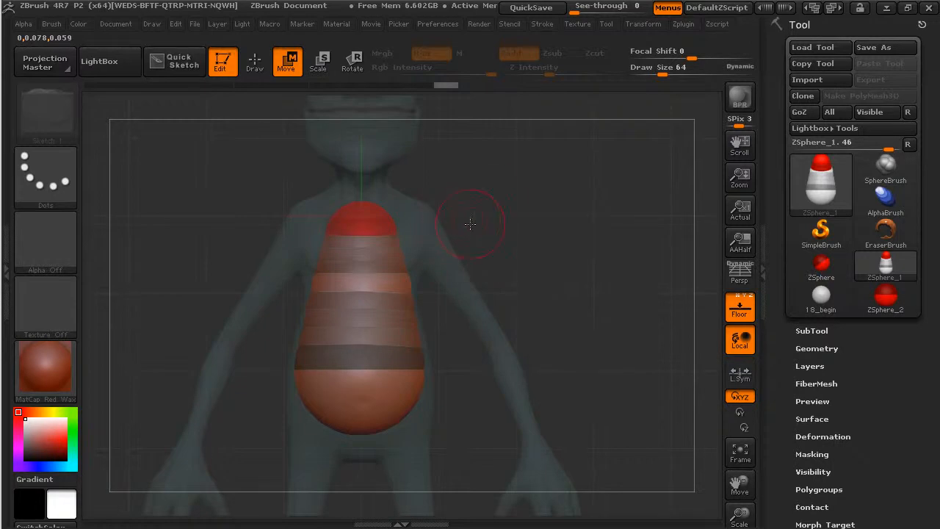
Draw mirrored hip ZSpheres on the lower sides of the root, then lower them and the root to fit the pelvis.
left_click_drag(485, 311, 475, 221, "alt")
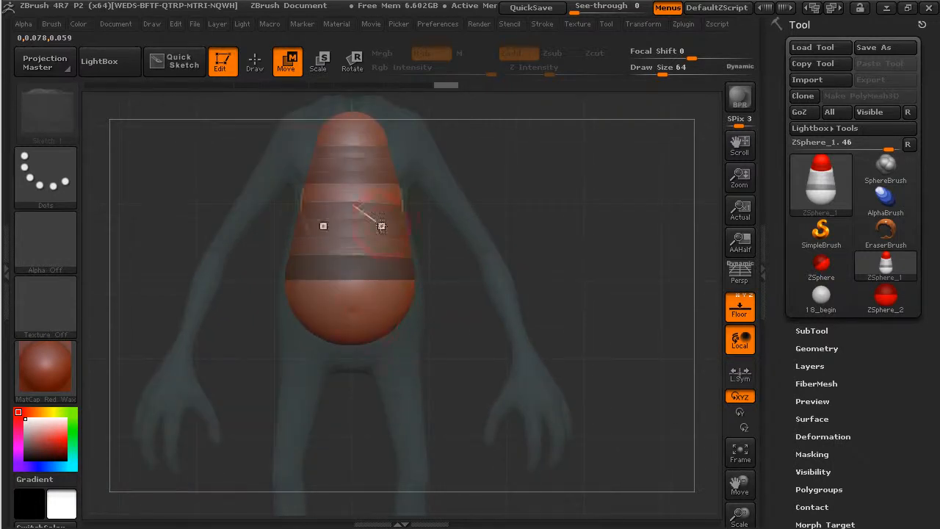
left_click(255, 61)
left_click_drag(491, 342, 487, 336)
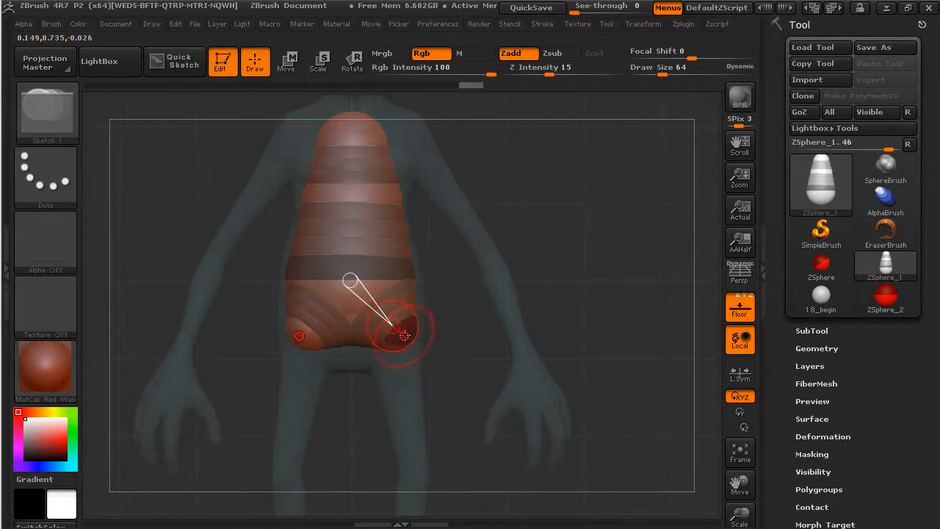
key("w")
left_click_drag(403, 312, 414, 355)
left_click_drag(349, 292, 350, 307)
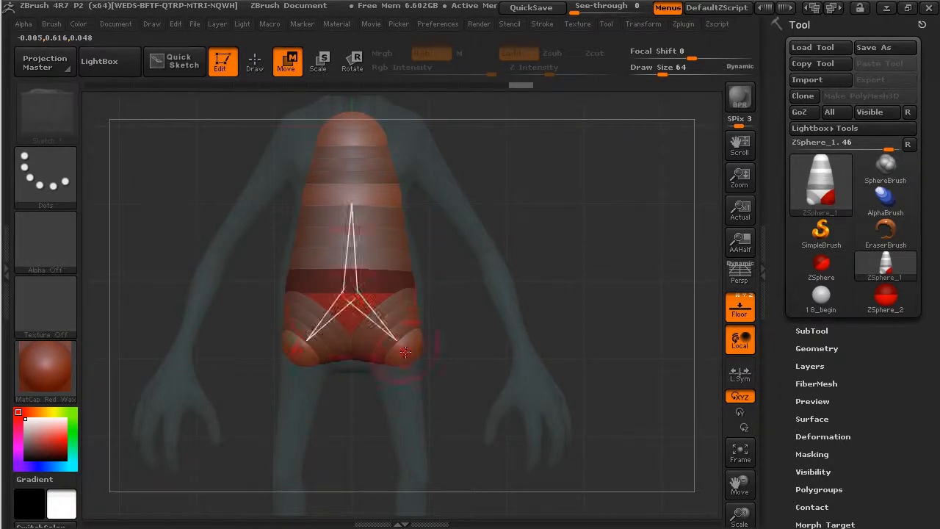
left_click_drag(412, 349, 409, 353)
Draw a ZSphere on each hip and move the mirrored pair down the thighs to just above the knees.
left_click(262, 69)
left_click_drag(540, 318, 426, 318)
left_click_drag(643, 389, 524, 357)
left_click_drag(402, 358, 412, 367)
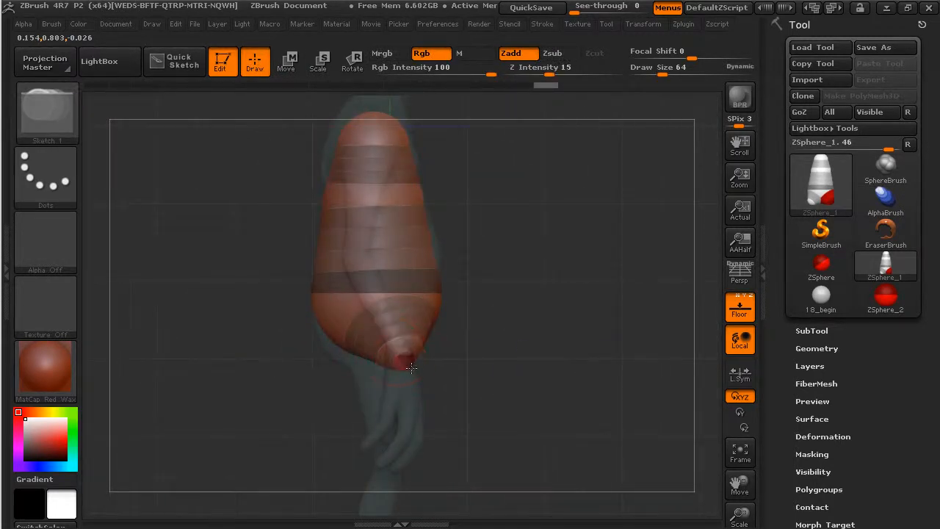
left_click(287, 61)
left_click_drag(517, 350, 499, 464, "shift")
left_click_drag(489, 364, 492, 355)
left_click_drag(505, 462, 502, 455)
Shift the hip, root and knee ZSpheres in side view to follow the reference pelvis and thigh.
left_click(317, 64)
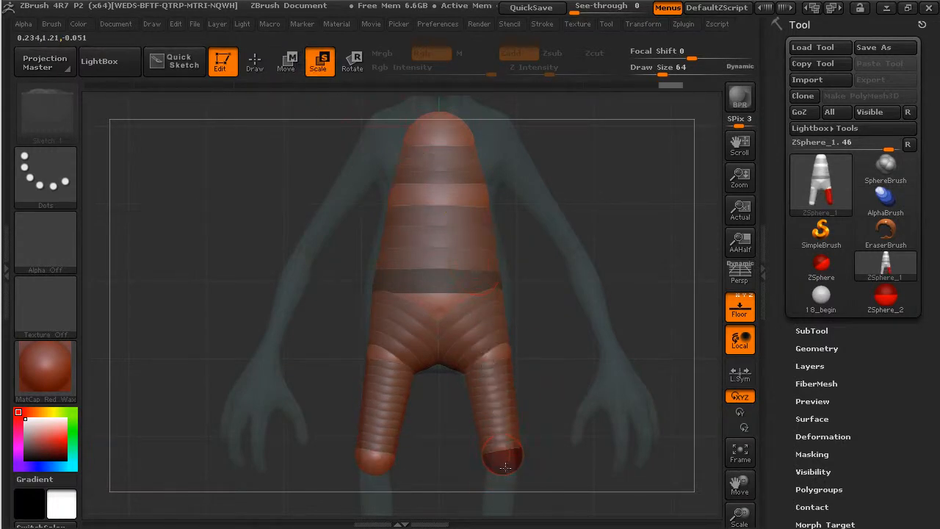
left_click_drag(549, 445, 593, 384, "alt")
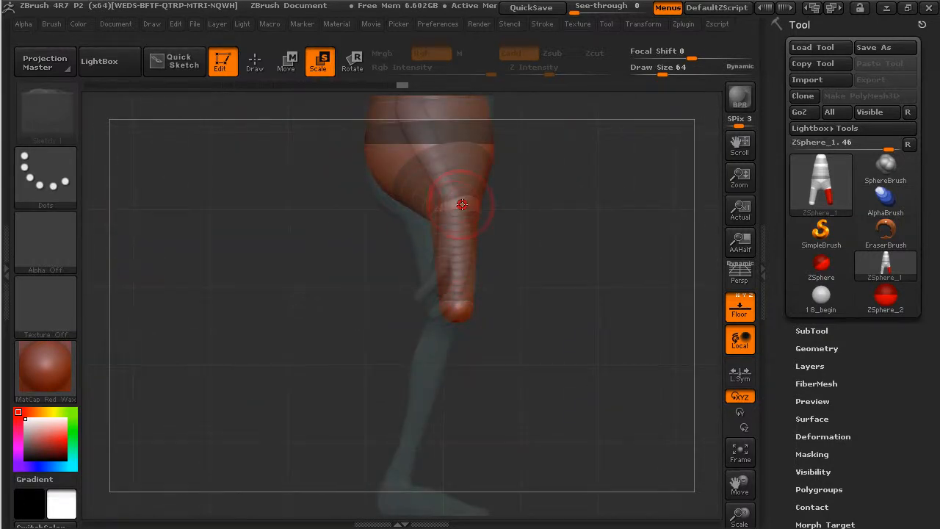
left_click_drag(456, 206, 404, 157)
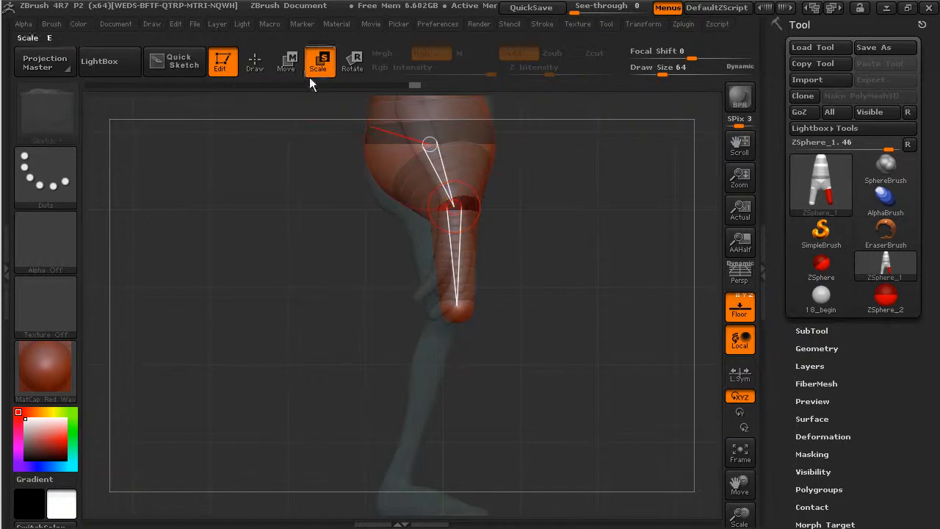
key("w")
left_click_drag(464, 202, 433, 203)
left_click_drag(465, 175, 459, 174)
left_click_drag(417, 202, 432, 205)
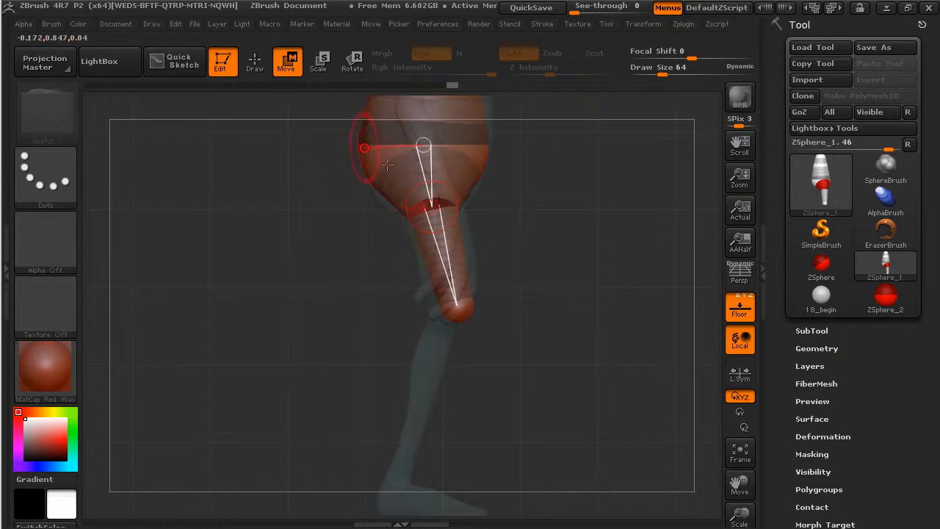
left_click(319, 65)
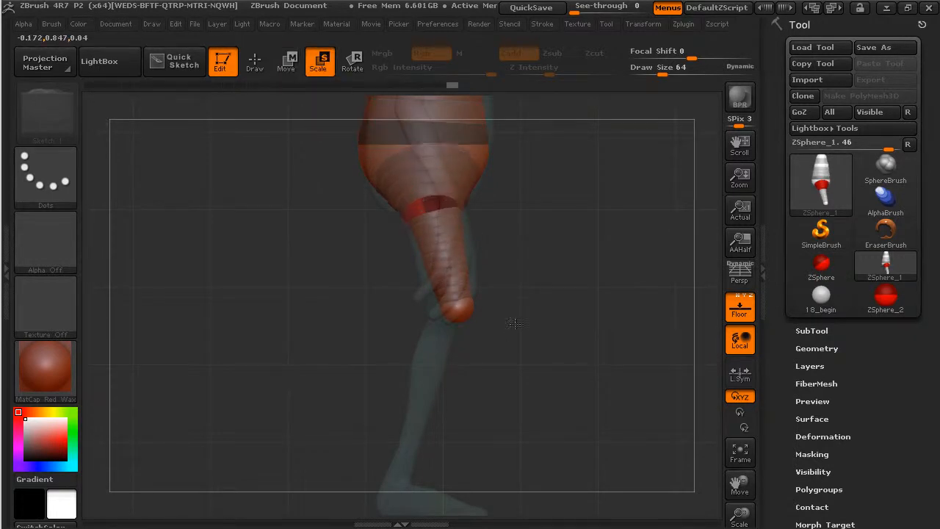
left_click(287, 62)
left_click_drag(461, 304, 449, 312)
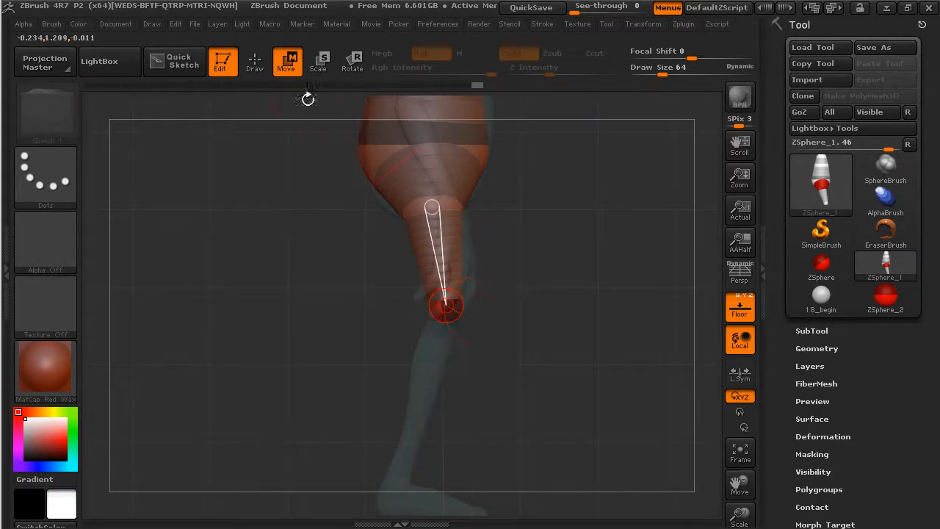
Draw new ZSpheres below the knees, reduce the draw size to 26, and extend the mirrored lower legs down to the ankles.
left_click(256, 64)
left_click_drag(570, 357, 478, 334)
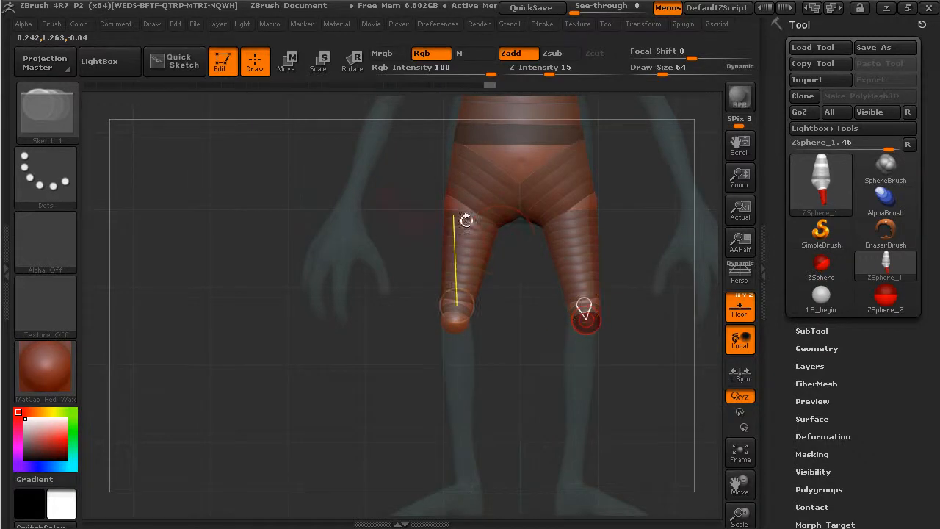
left_click(287, 61)
left_click(652, 72)
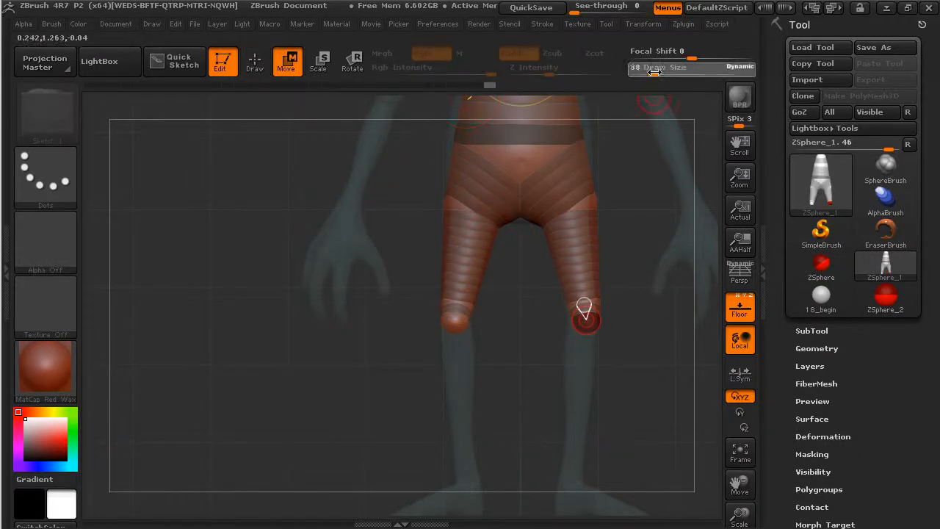
mouse_move(586, 320)
left_mouse_down()
mouse_move(567, 516)
mouse_move(569, 501)
left_mouse_up()
left_click_drag(587, 306, 593, 319)
Align the ankle ZSpheres with the reference ankles in side view.
left_click_drag(530, 365, 606, 368)
left_click_drag(611, 486, 604, 503)
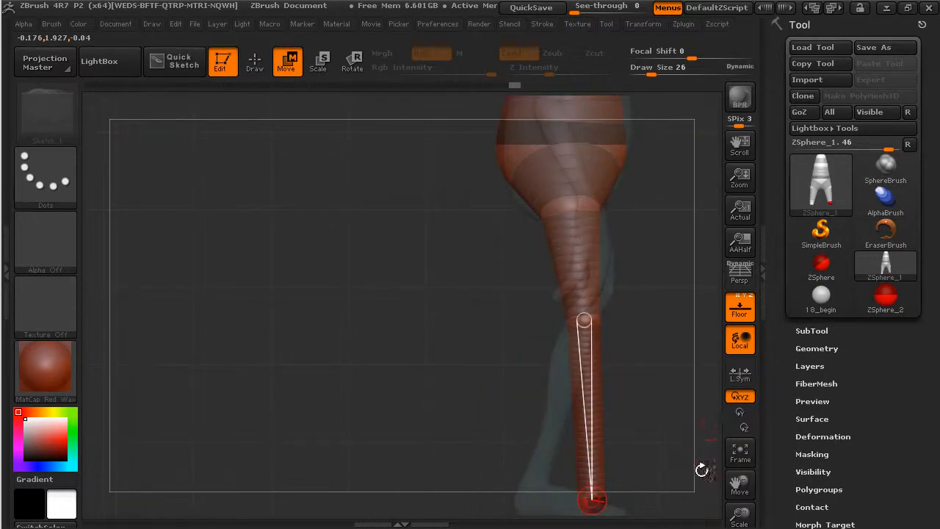
left_click_drag(671, 448, 652, 417)
left_click_drag(696, 278, 461, 444, "alt")
left_click_drag(599, 346, 537, 408, "alt")
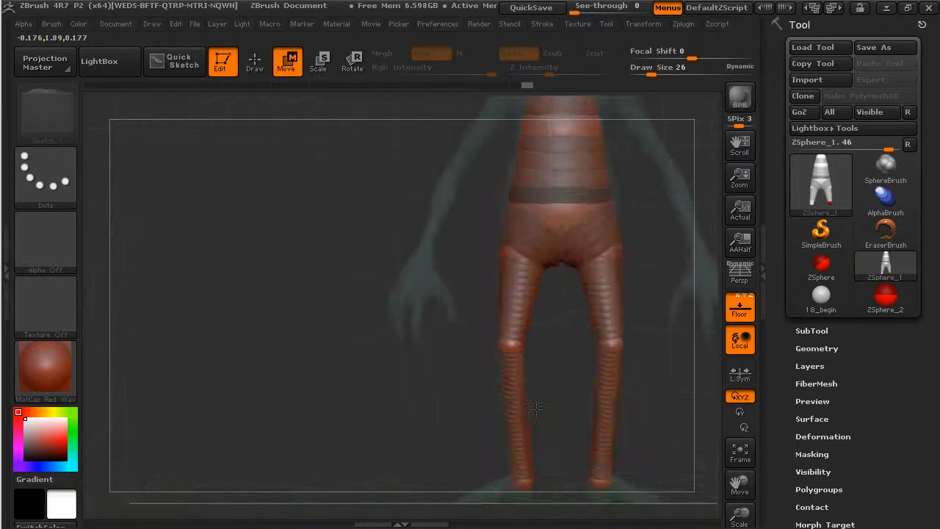
Draw mirrored shoulder ZSpheres on the sides of the upper chest ZSphere and scale up the chest ZSphere to fill the reference.
mouse_move(679, 378)
left_mouse_down("alt")
mouse_move(594, 342)
mouse_move(596, 264)
mouse_move(480, 267)
left_mouse_up("alt")
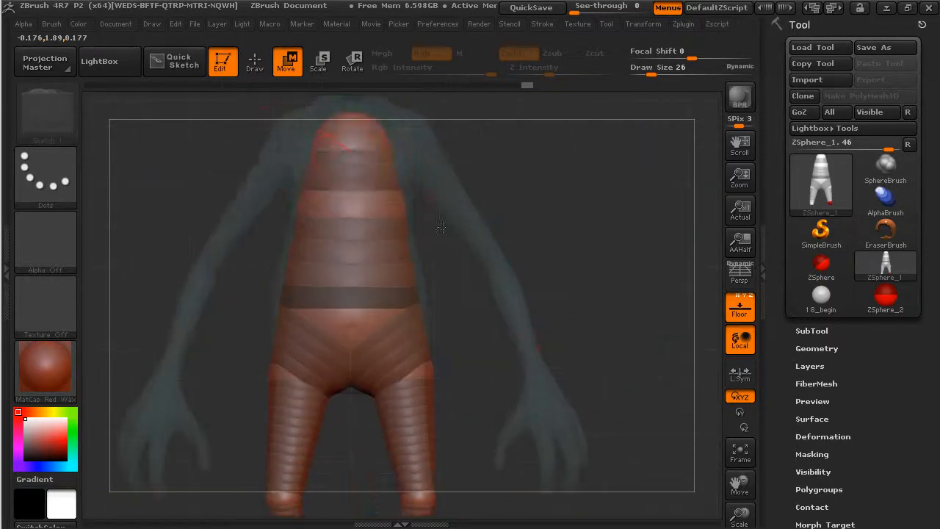
left_click(255, 68)
left_click_drag(524, 224, 525, 333, "alt")
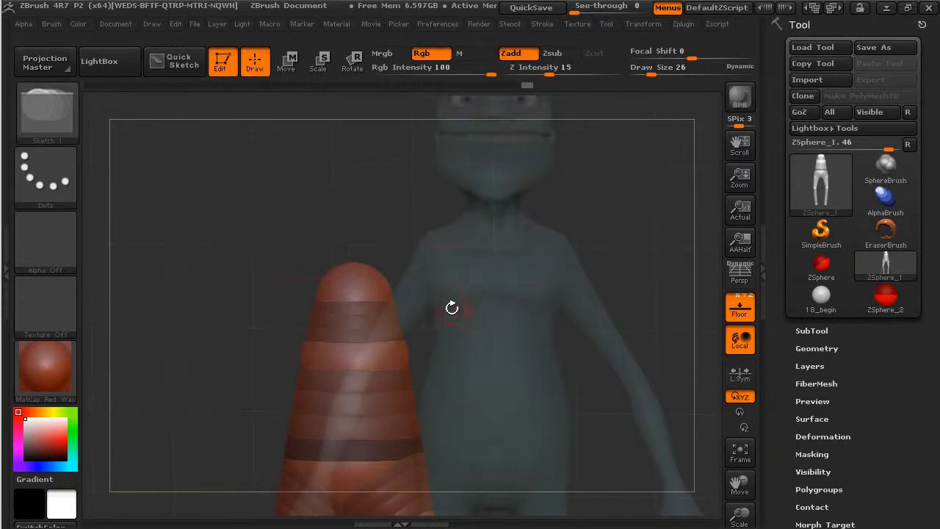
left_click_drag(441, 306, 491, 308)
mouse_move(393, 287)
left_mouse_down()
mouse_move(407, 265)
mouse_move(412, 284)
left_mouse_up()
left_click(298, 74)
left_click(321, 67)
left_click_drag(353, 288, 356, 381)
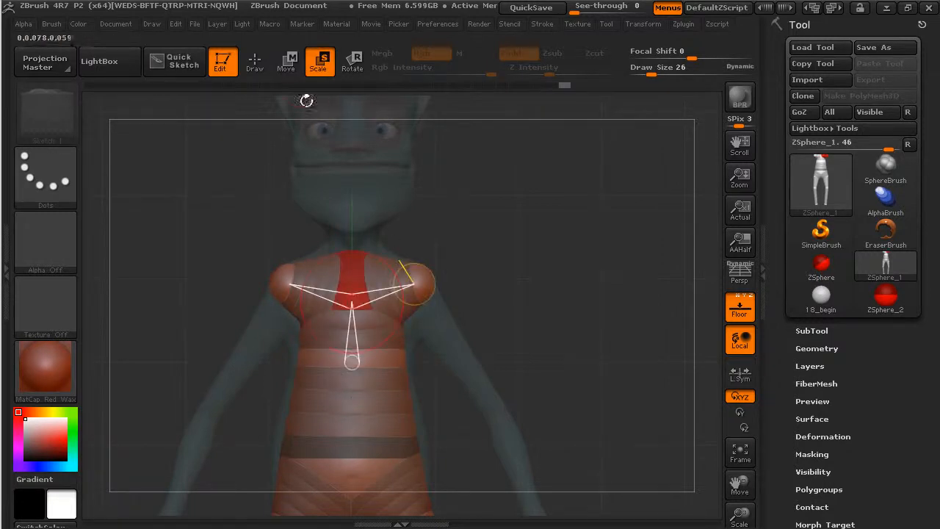
Move the mirrored shoulder ZSpheres slightly inward to fit the reference shoulders.
left_click(254, 63)
left_click(287, 62)
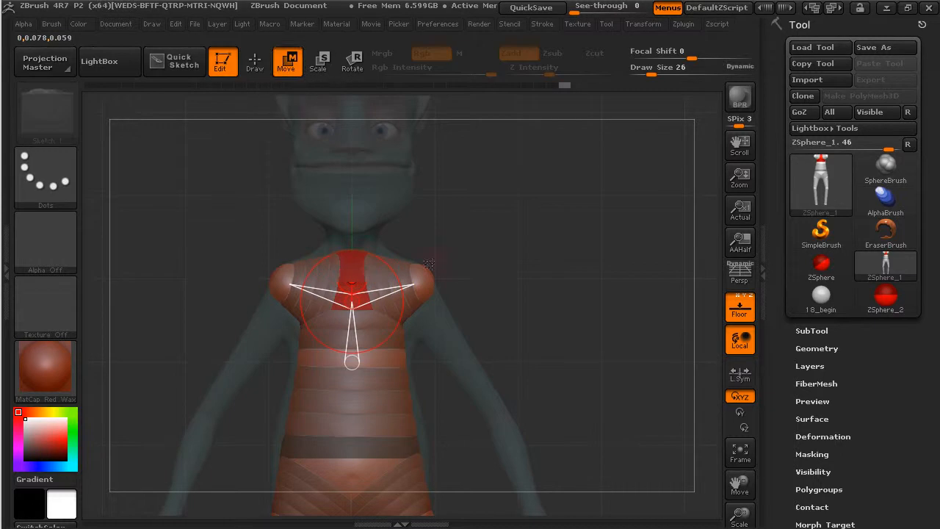
key("q")
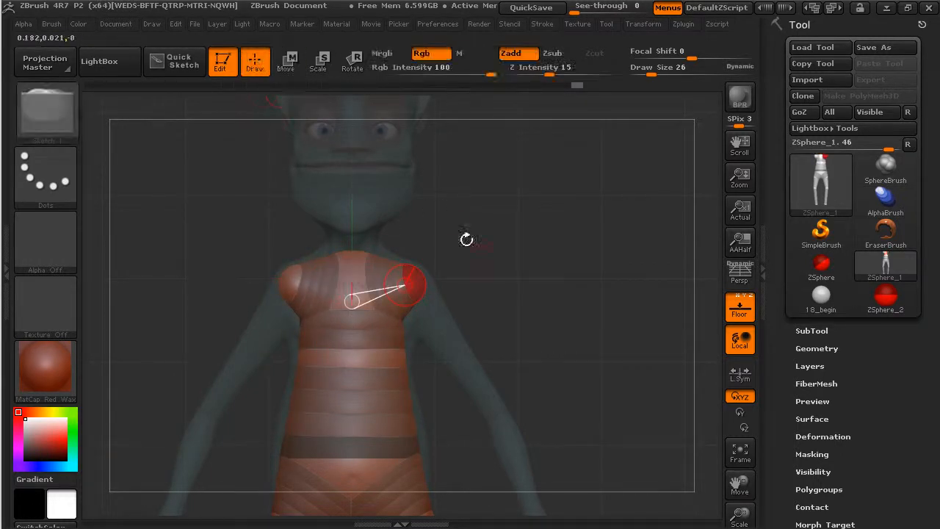
Pull the mirrored arm ZSpheres out to the reference elbows, scale them down, and nudge the shoulder ZSpheres into place.
key("w")
mouse_move(422, 284)
left_mouse_down()
mouse_move(484, 381)
mouse_move(487, 357)
left_mouse_up()
left_click(323, 73)
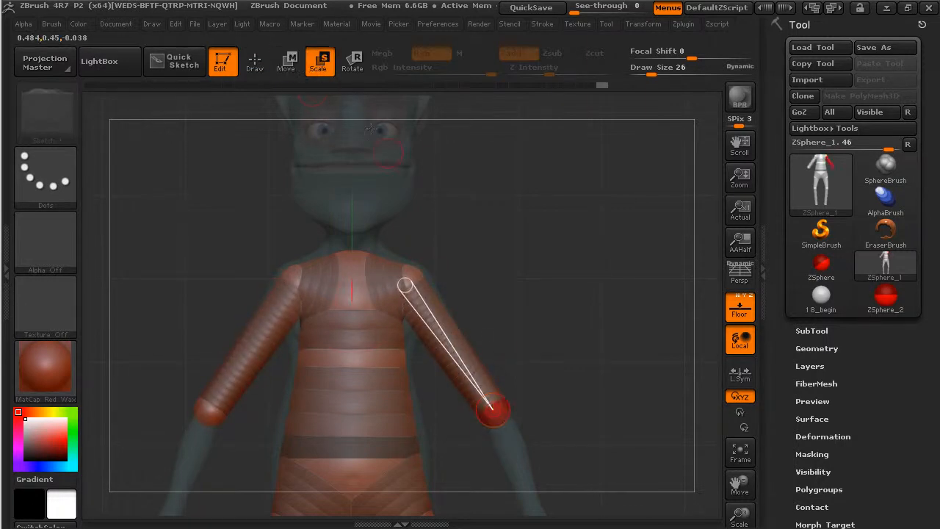
left_click_drag(494, 409, 487, 321)
left_click(289, 62)
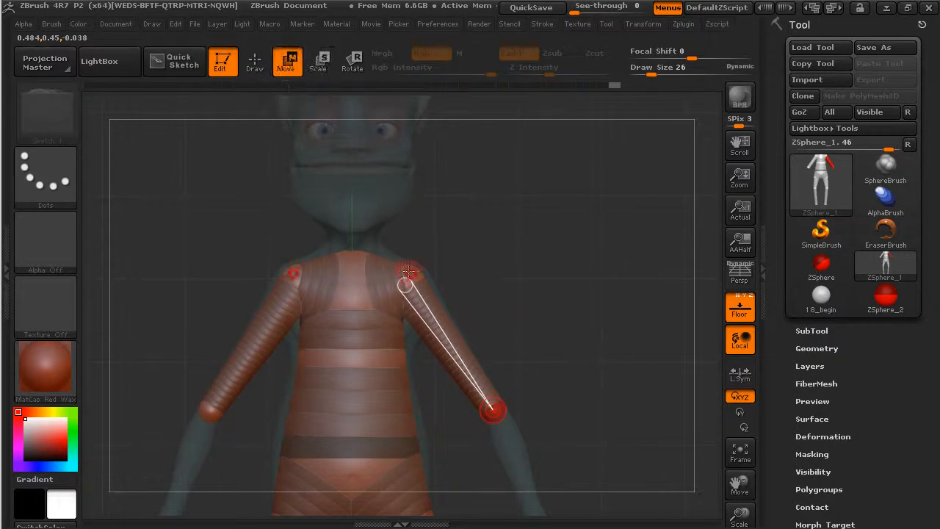
left_click_drag(418, 278, 419, 275)
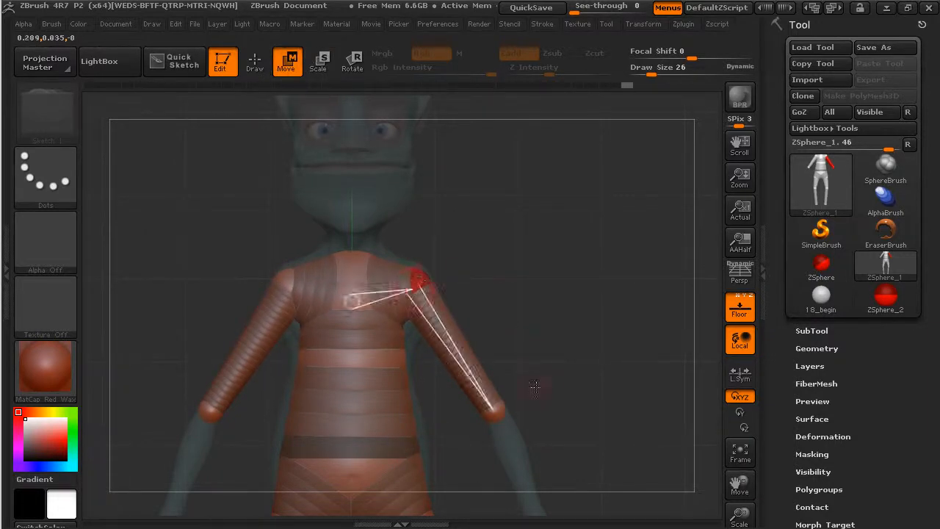
Align the elbow and shoulder ZSpheres with the reference arm in side view.
left_click_drag(534, 393, 465, 239, "alt")
left_click_drag(503, 286, 593, 295)
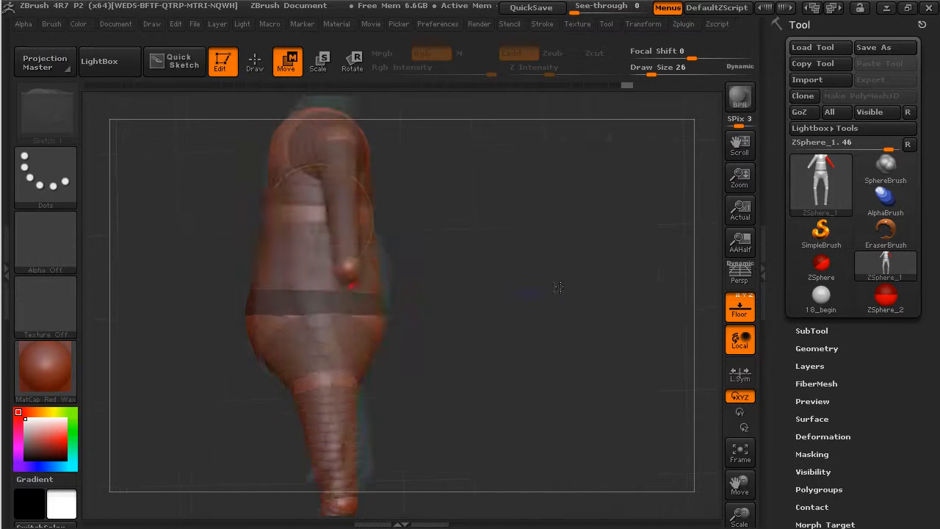
left_click_drag(351, 272, 300, 272)
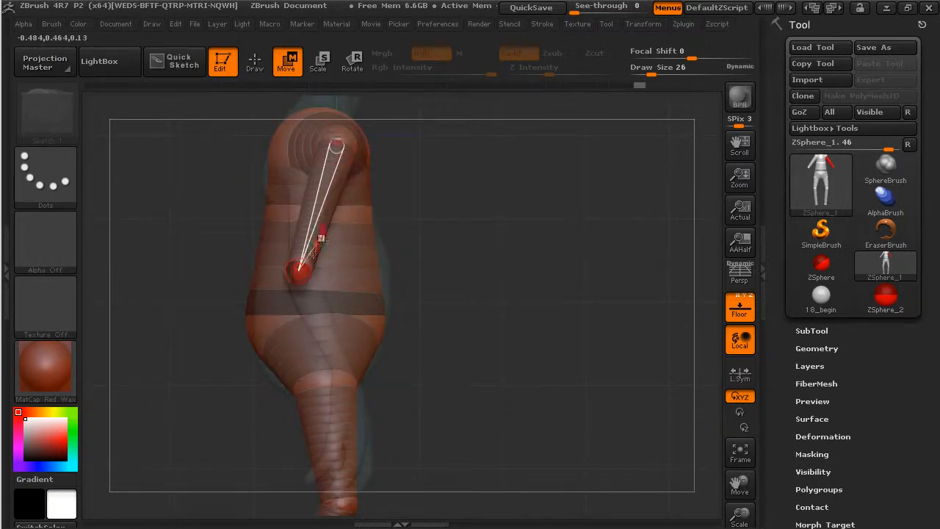
left_click_drag(339, 134, 313, 142)
left_click_drag(543, 264, 458, 270)
Draw mirrored ZSpheres at the elbows, extend them down to the reference wrists, and fine-tune the elbow positions.
left_click(255, 63)
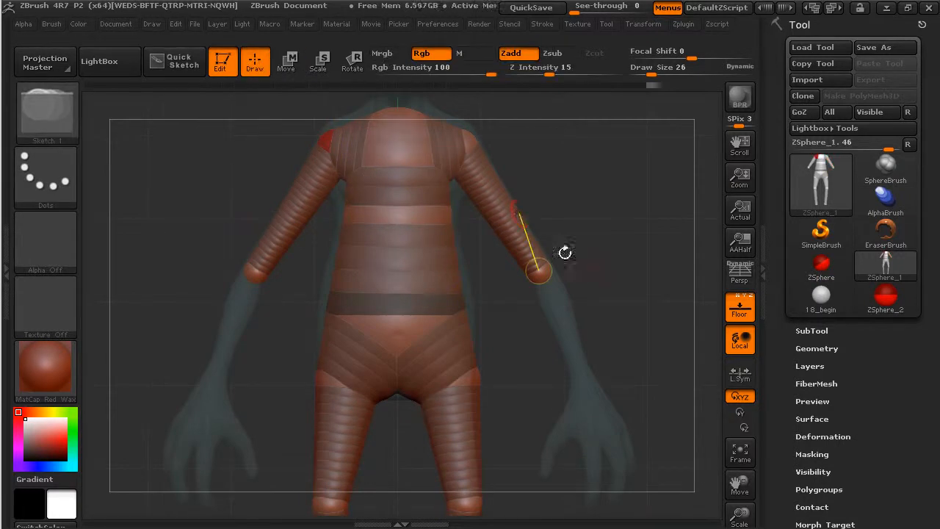
left_click_drag(624, 313, 612, 294)
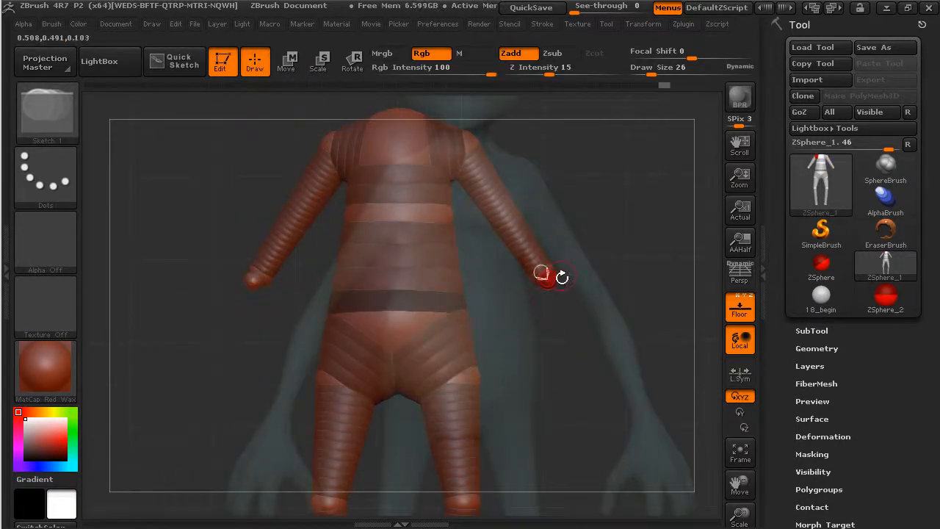
left_click(289, 62)
left_click_drag(603, 305, 628, 315)
left_click_drag(555, 290, 590, 398)
left_click_drag(544, 279, 545, 279)
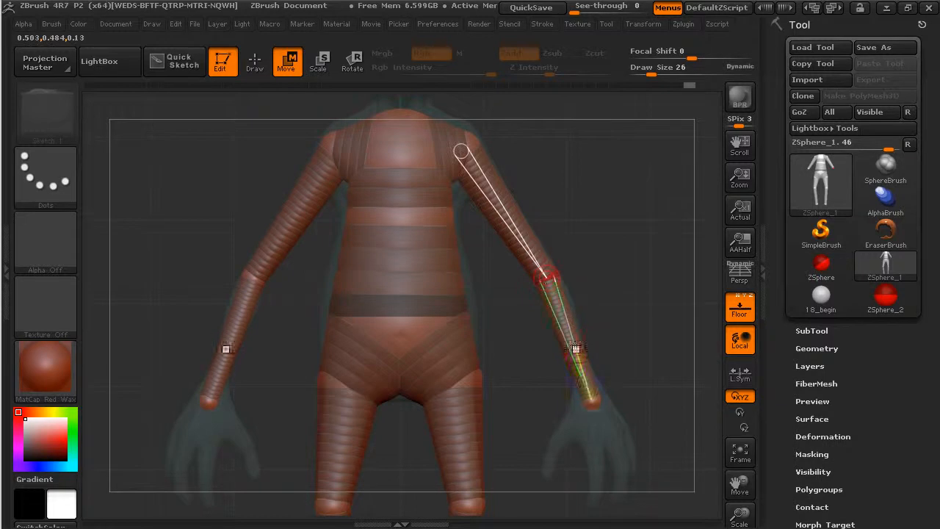
Shorten the forearms by raising the wrist ZSpheres and align the wrists with the reference in side view.
left_click_drag(597, 411, 586, 372)
left_click_drag(612, 321, 663, 311)
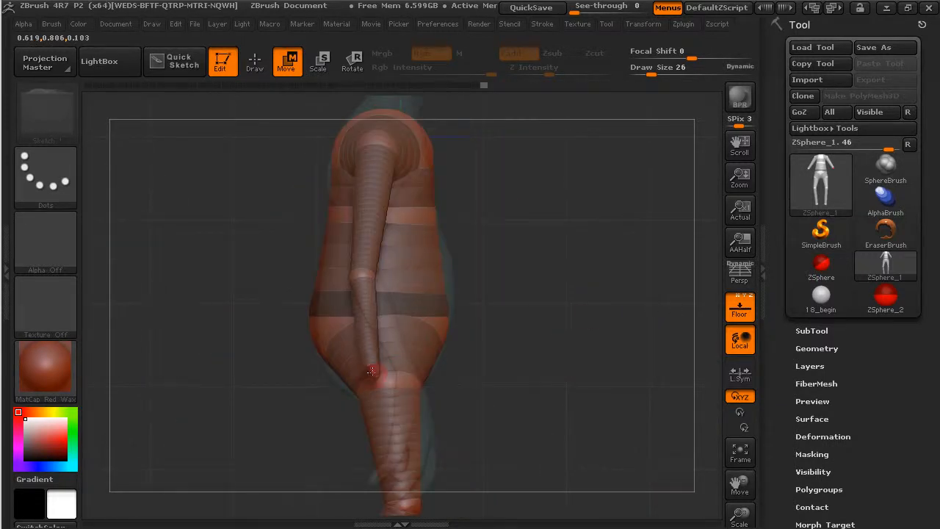
left_click_drag(370, 372, 403, 372)
left_click_drag(602, 384, 514, 376)
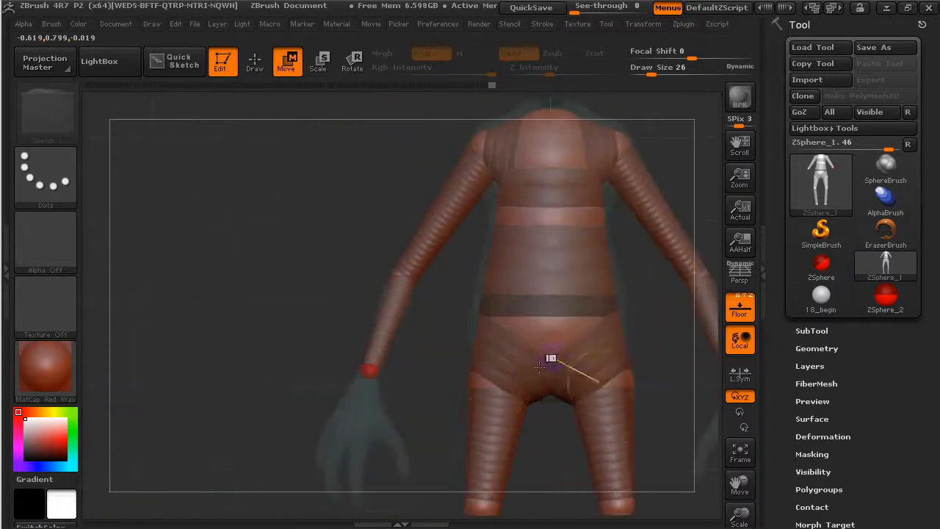
Draw mirrored palm ZSpheres below the wrists, position them on the reference hands, and scale them up.
left_click(257, 68)
left_click_drag(660, 352, 430, 314, "alt")
mouse_move(560, 323)
left_mouse_down()
mouse_move(547, 323)
mouse_move(561, 354)
mouse_move(555, 365)
left_mouse_up()
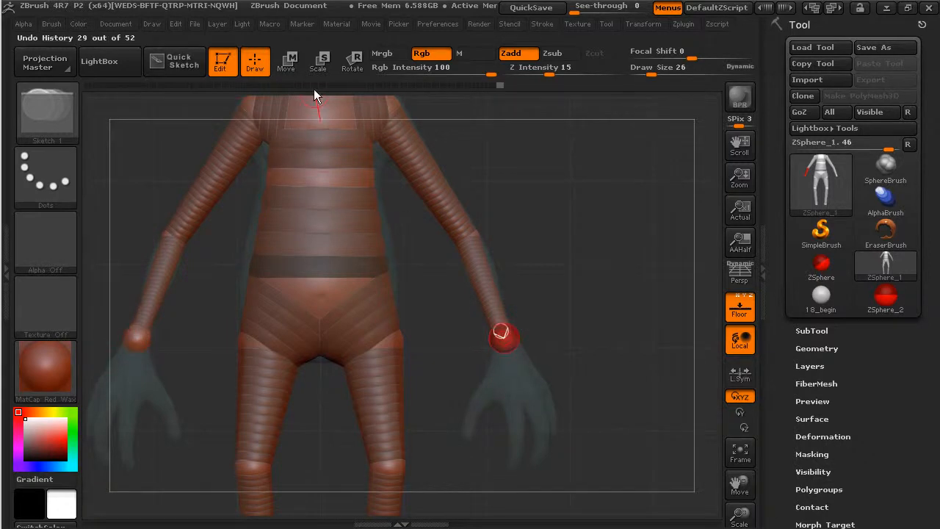
key("w")
left_click_drag(501, 332, 517, 383)
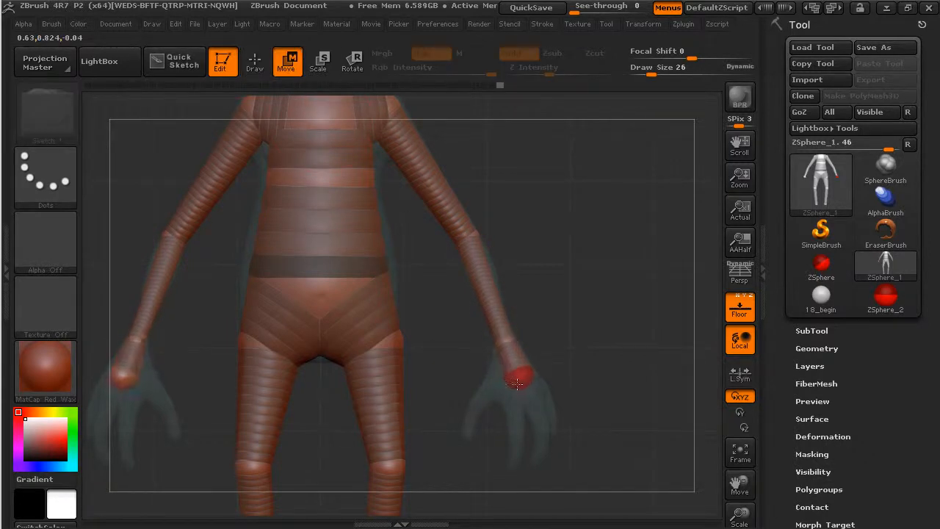
mouse_move(507, 339)
left_mouse_down()
mouse_move(510, 320)
mouse_move(506, 334)
left_mouse_up()
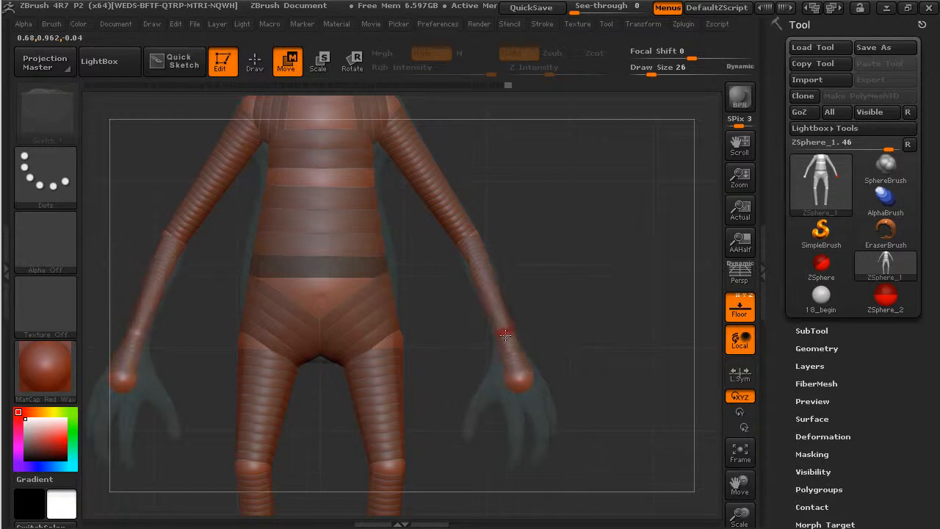
left_click_drag(518, 382, 514, 376)
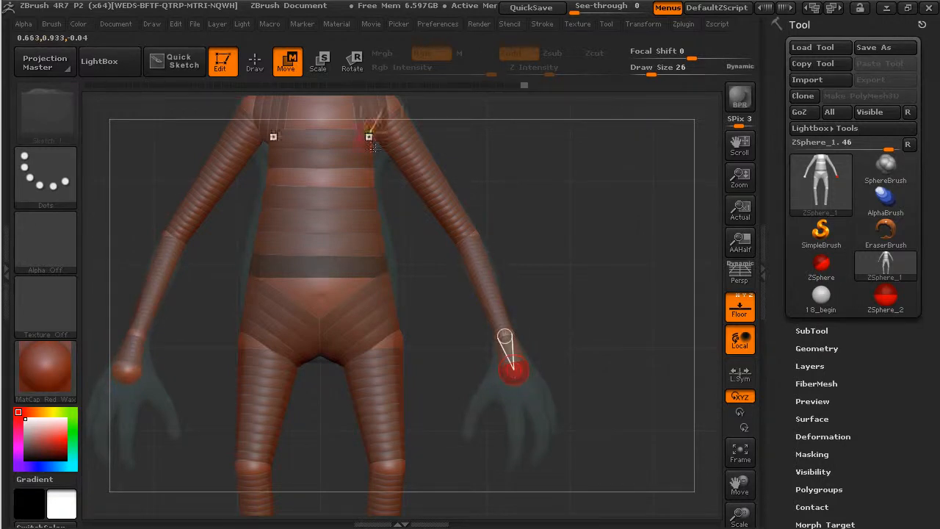
key("e")
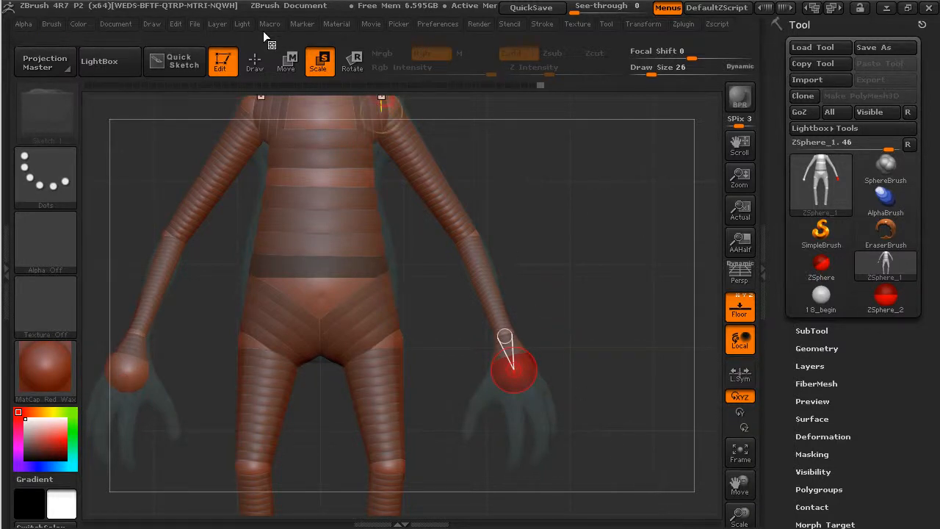
Draw a small mirrored knuckle ZSphere at the lower end of each palm and move it slightly down.
key("q")
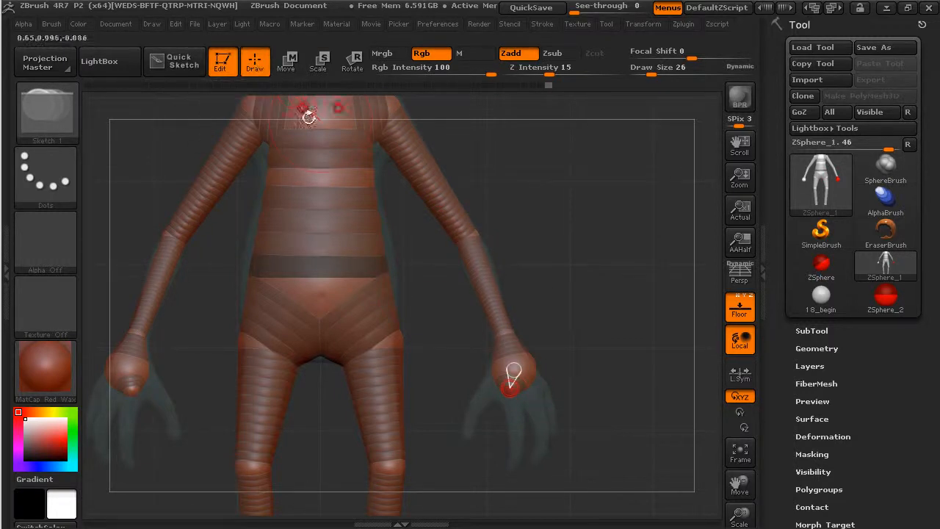
left_click(289, 66)
left_click_drag(508, 393, 508, 399)
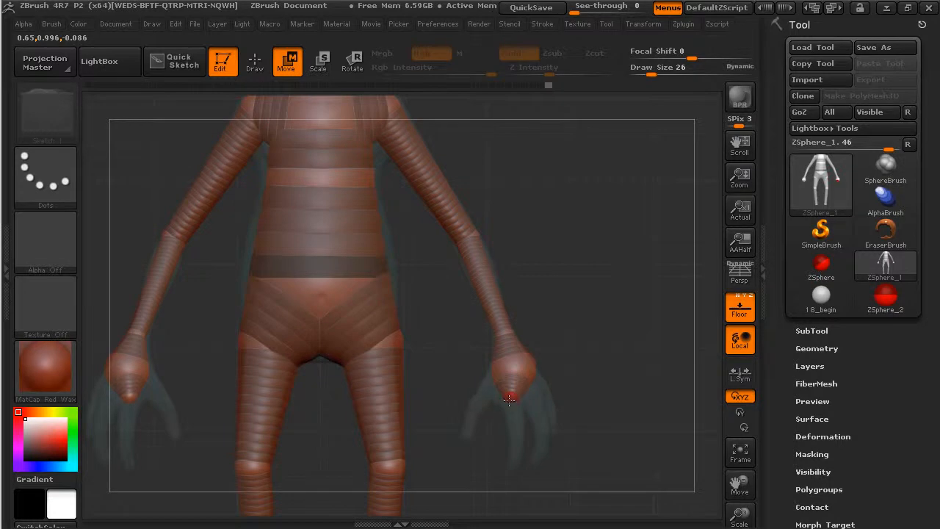
Draw a finger ZSphere on the knuckle, reduce the draw size to 14, and extend the first finger along the reference.
left_click(254, 62)
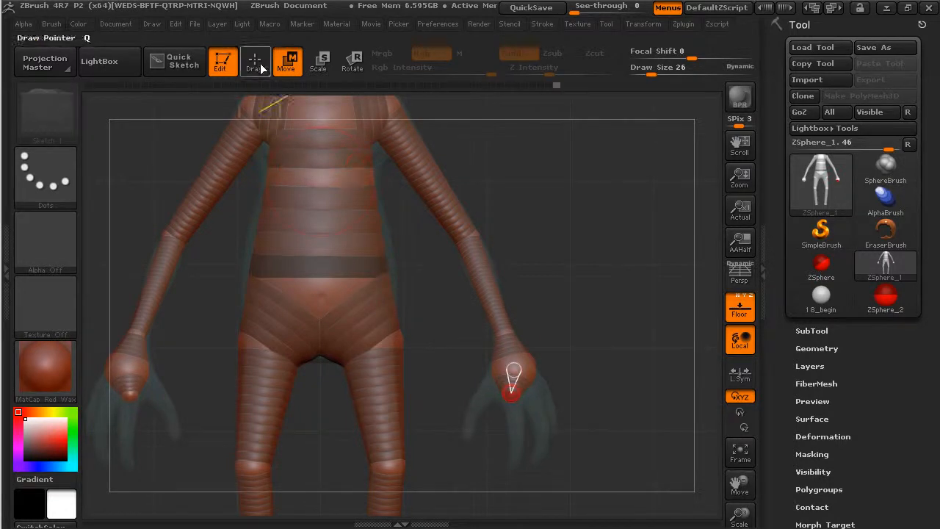
left_click_drag(589, 310, 637, 401, "alt")
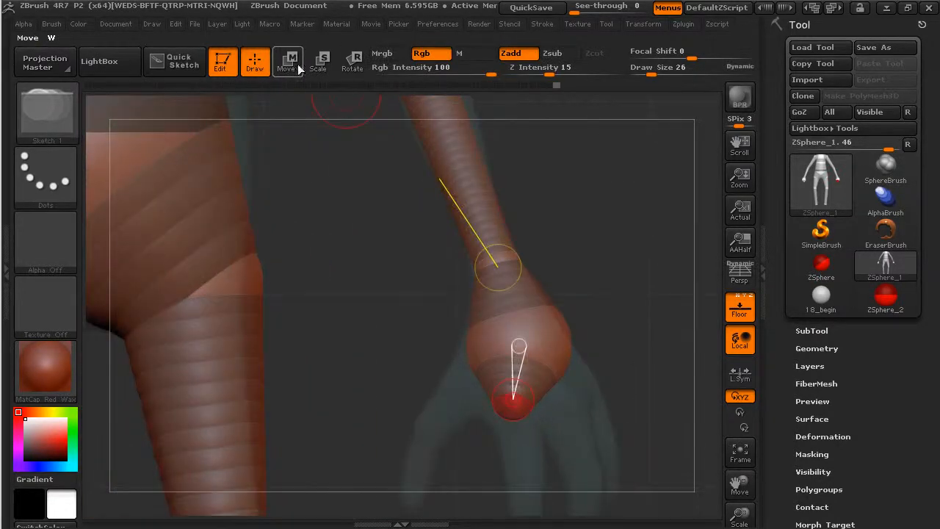
left_click_drag(577, 391, 573, 256)
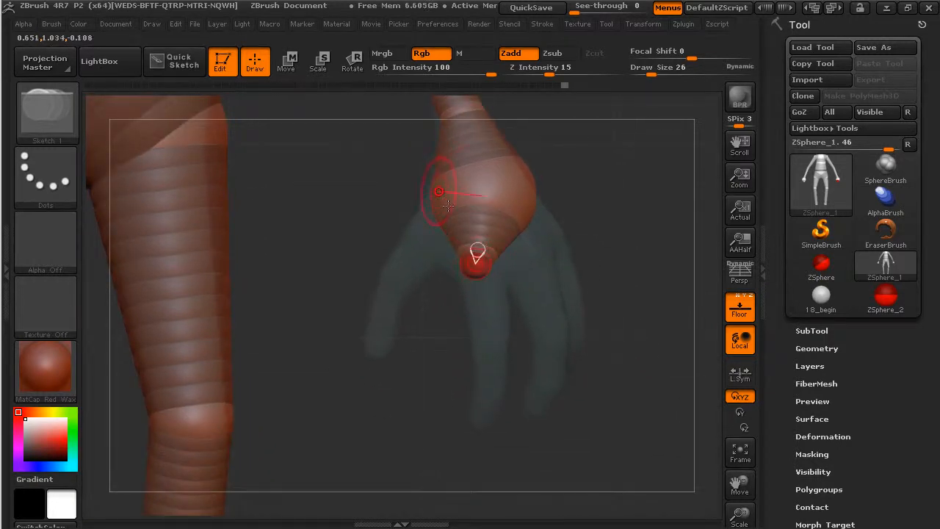
left_click(287, 64)
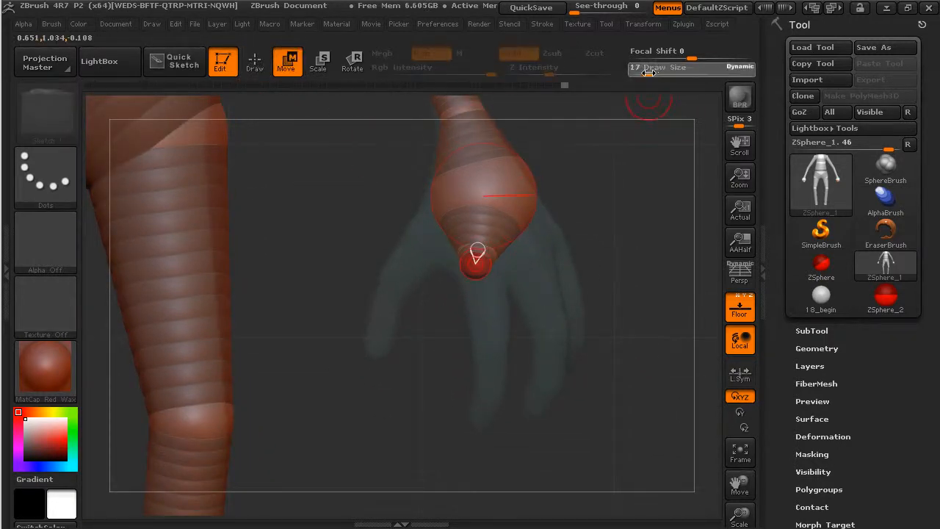
left_click_drag(465, 280, 479, 364)
left_click_drag(474, 260, 493, 260)
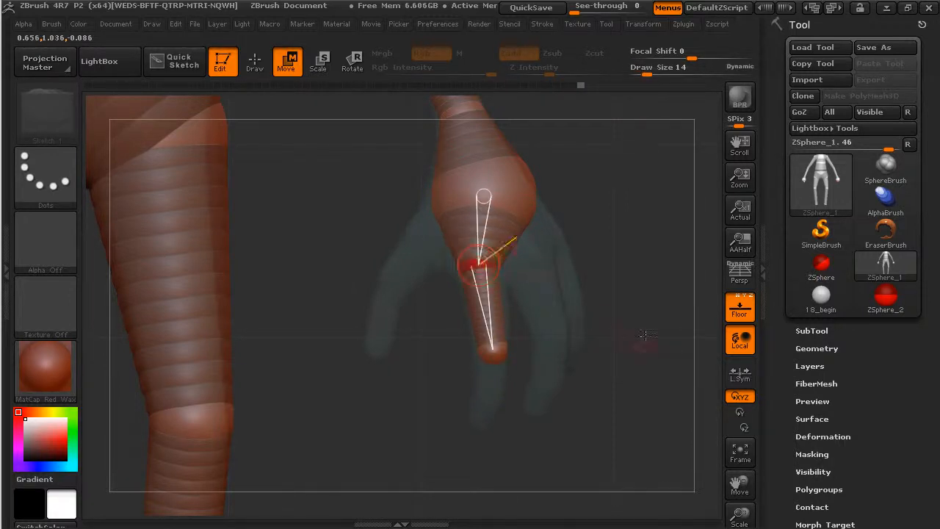
Adjust the first finger's tip from the side so it follows the reference hand.
left_click_drag(639, 339, 692, 332)
left_click_drag(493, 347, 490, 339)
left_click_drag(631, 345, 534, 346)
left_click_drag(617, 381, 462, 334, "alt")
left_click_drag(690, 411, 594, 449, "alt")
mouse_move(610, 406)
left_mouse_down("alt")
mouse_move(334, 392)
mouse_move(327, 383)
left_mouse_up("alt")
Draw a second knuckle ZSphere on the outer side of the palm, place it beside the first, and scale it down slightly.
left_click(255, 62)
mouse_move(494, 227)
left_mouse_down("alt")
mouse_move(562, 260)
mouse_move(490, 268)
mouse_move(509, 259)
left_mouse_up("alt")
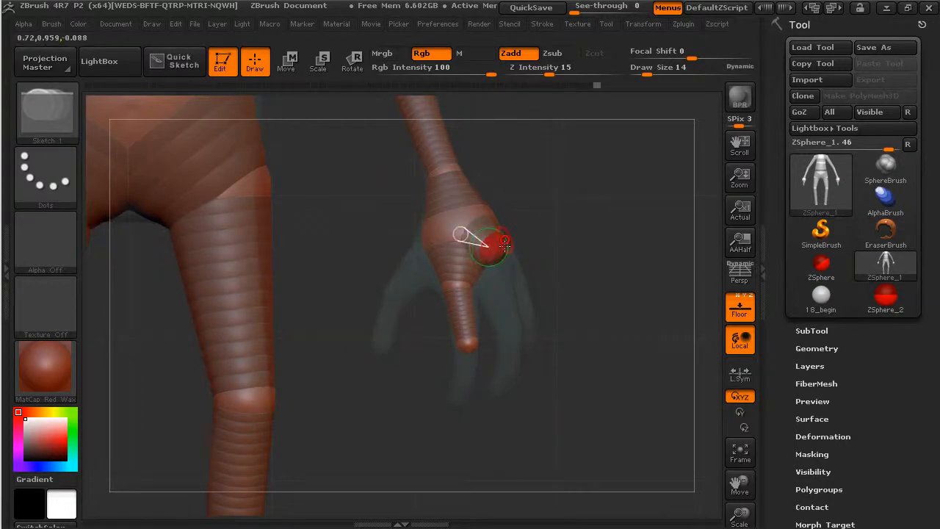
left_click(291, 63)
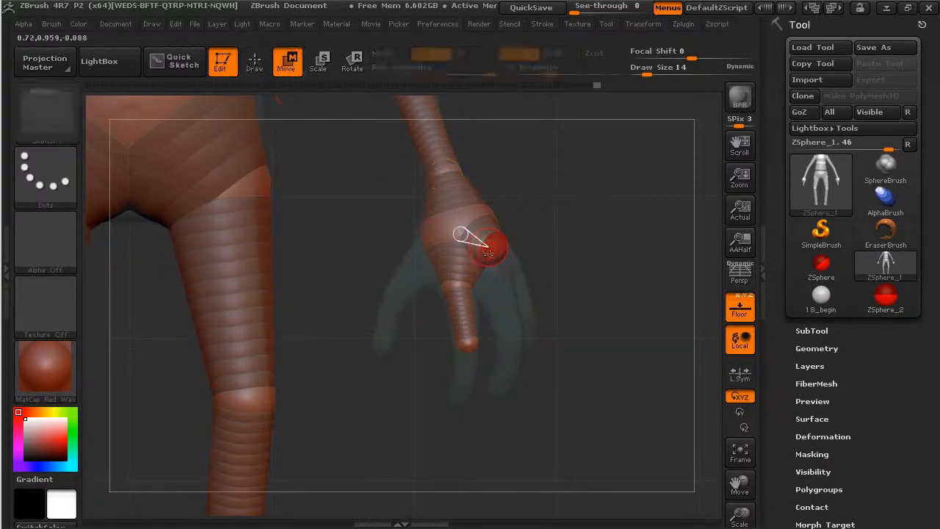
left_click_drag(486, 268, 488, 262)
mouse_move(571, 260)
left_mouse_down()
mouse_move(510, 254)
mouse_move(496, 272)
left_mouse_up()
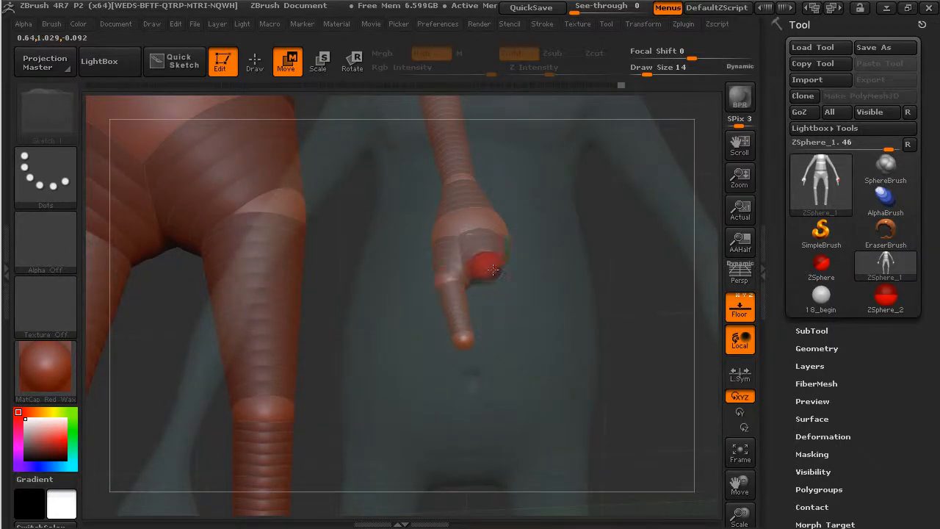
key("e")
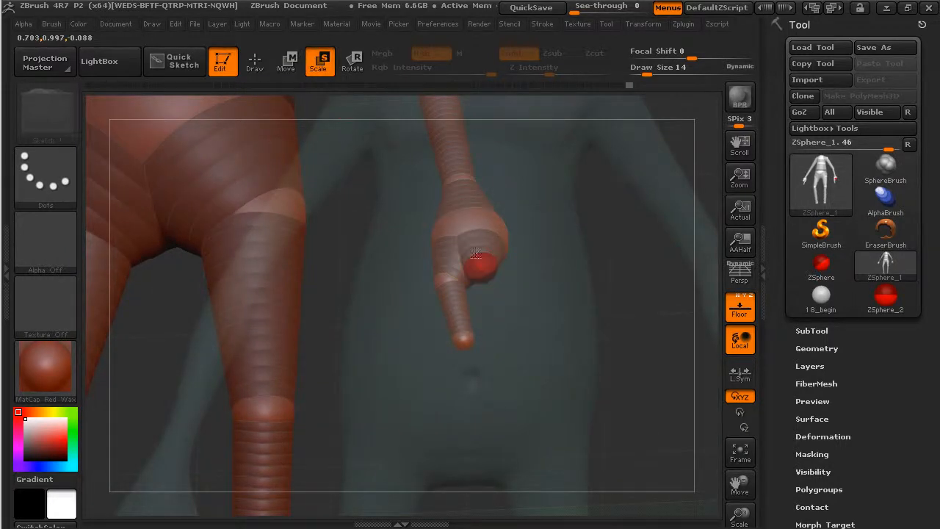
Draw a ZSphere on the second knuckle and extend it into a second finger.
key("q")
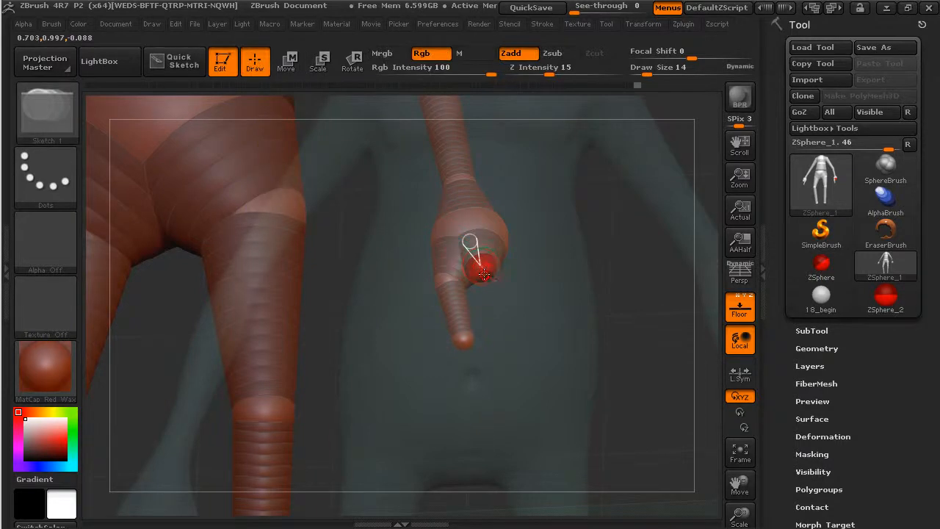
left_click(496, 279)
left_click(288, 63)
left_click_drag(637, 364, 652, 382)
left_click_drag(509, 322, 505, 329)
Refine the positions of the knuckles and fingertips of both fingers.
left_click_drag(485, 261, 493, 267)
left_click_drag(466, 345, 472, 342)
left_click_drag(457, 285, 456, 281)
left_click_drag(472, 339, 460, 337)
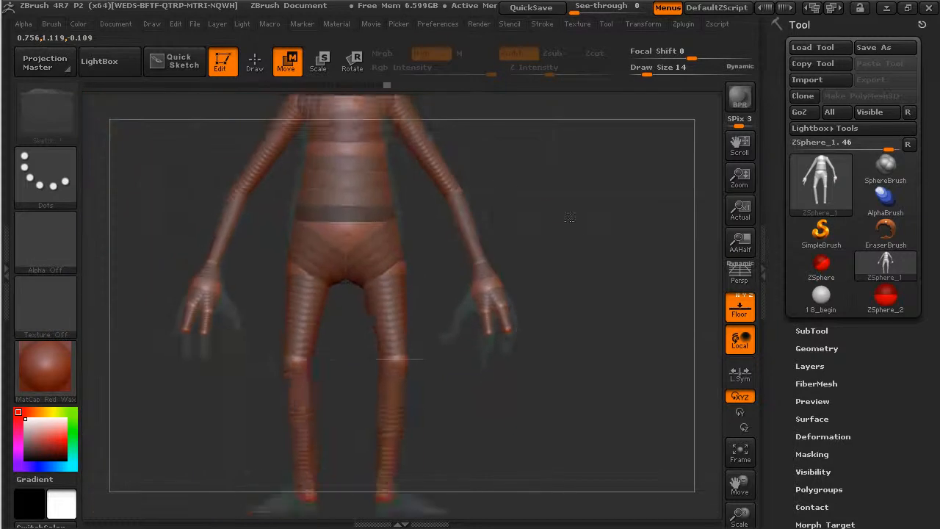
Draw a neck ZSphere on top of the upper chest ZSphere and move it up into the reference neck in side view.
left_click(257, 64)
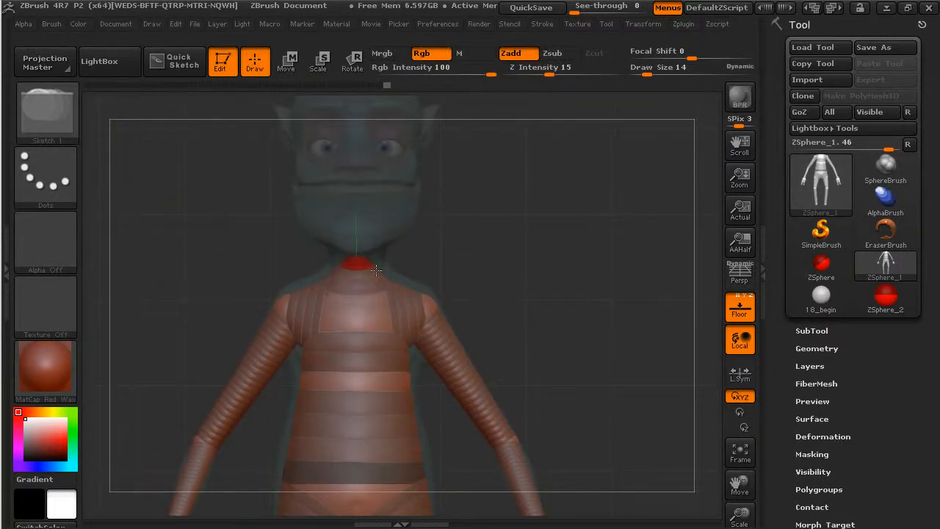
left_click_drag(419, 266, 459, 243)
left_click(286, 61)
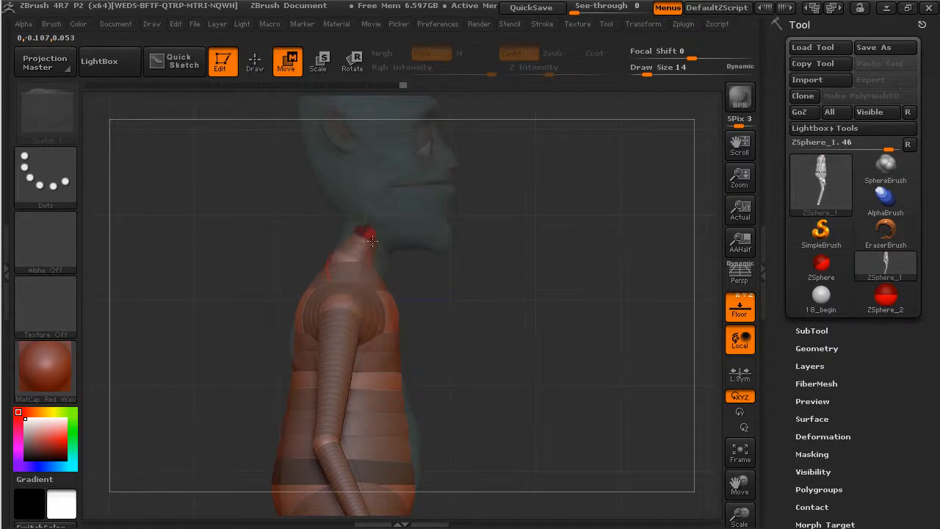
Draw a larger head ZSphere above the neck, move it into the lower reference head, and adjust the neck ZSphere.
left_click(254, 63)
mouse_move(508, 257)
left_mouse_down()
mouse_move(369, 221)
mouse_move(384, 213)
mouse_move(523, 240)
left_mouse_up()
key("w")
left_click_drag(367, 217, 375, 206)
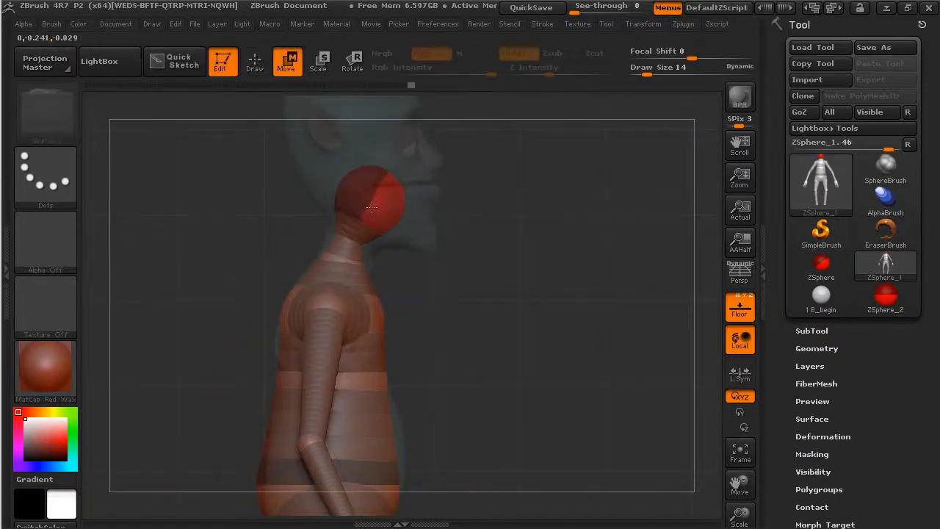
left_click_drag(351, 238, 353, 242)
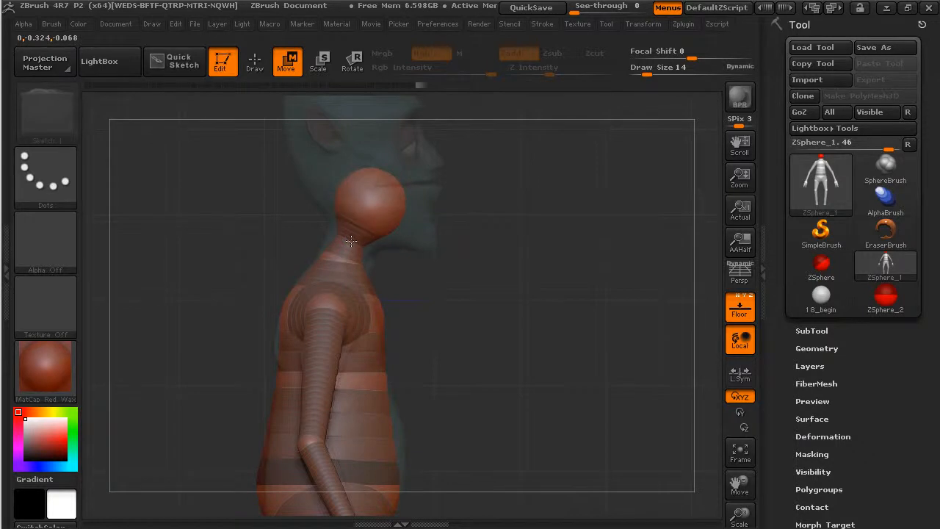
Draw a large cranium ZSphere on the head, move it up into the upper skull, and shift the lower head ZSphere toward the jaw.
mouse_move(484, 220)
left_mouse_down("alt")
mouse_move(517, 237)
mouse_move(436, 243)
left_mouse_up("alt")
left_click(257, 70)
left_click_drag(342, 157, 405, 158)
left_click(293, 68)
left_click_drag(456, 220, 534, 227)
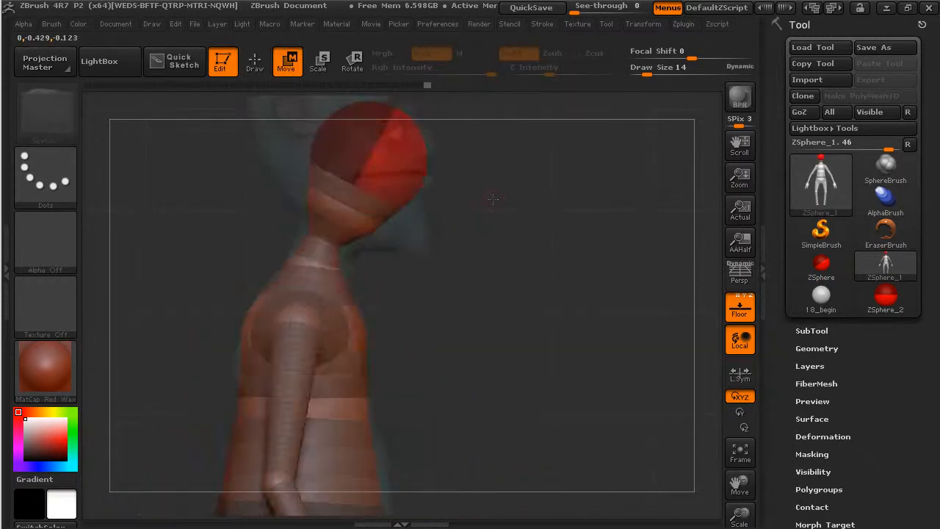
left_click_drag(477, 191, 444, 271, "alt")
left_click_drag(403, 232, 358, 172)
left_click_drag(370, 304, 389, 307)
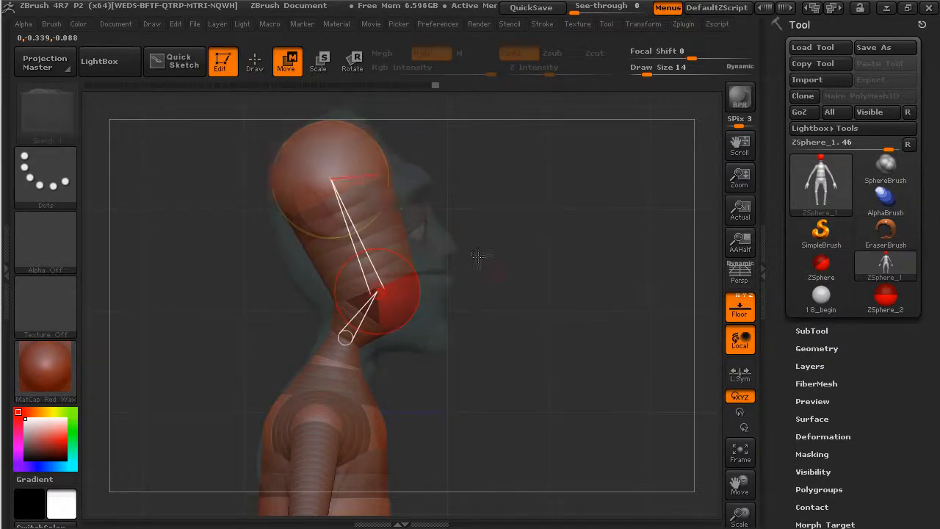
Enlarge the lower head and cranium ZSpheres toward the reference head, and try resizing the ZSphere at the base of the neck.
left_click_drag(530, 287, 452, 288, "shift")
key("e")
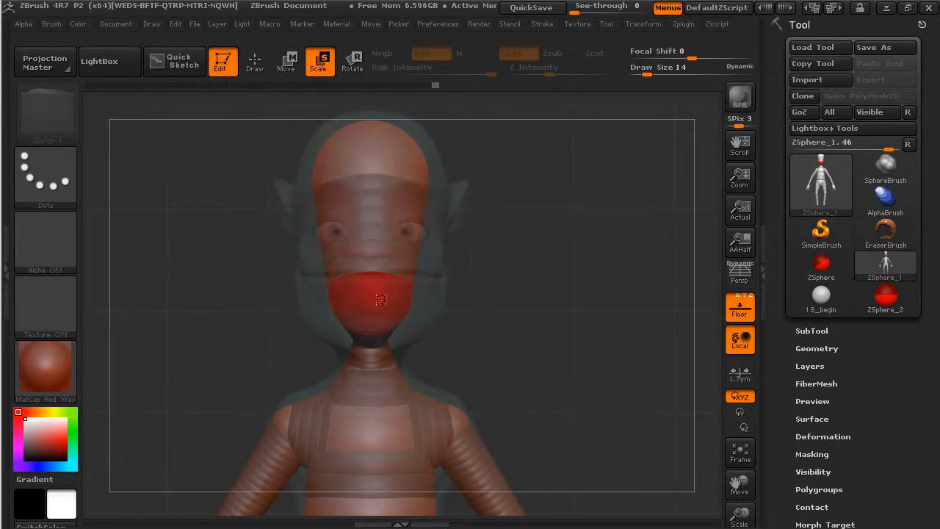
left_click_drag(428, 334, 499, 394)
left_click_drag(388, 158, 423, 184)
left_click_drag(504, 314, 572, 301, "alt")
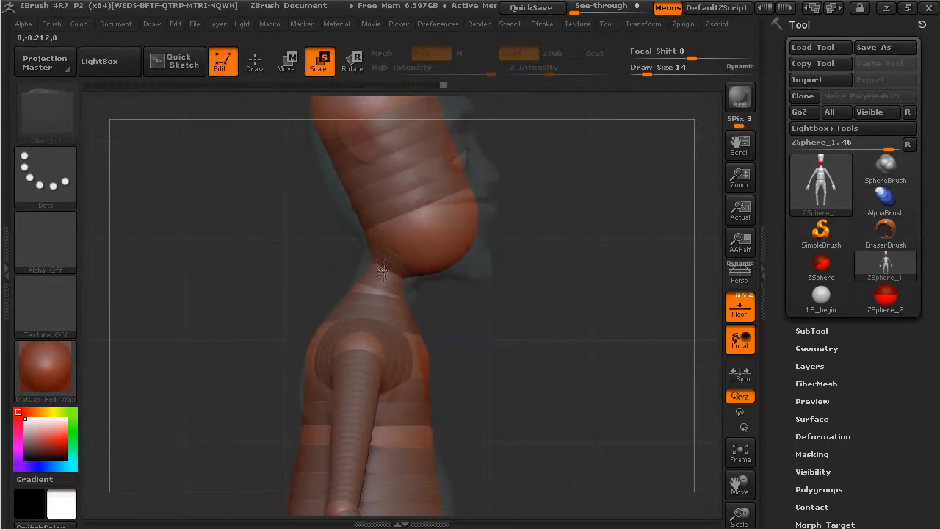
left_click_drag(516, 312, 511, 382, "alt")
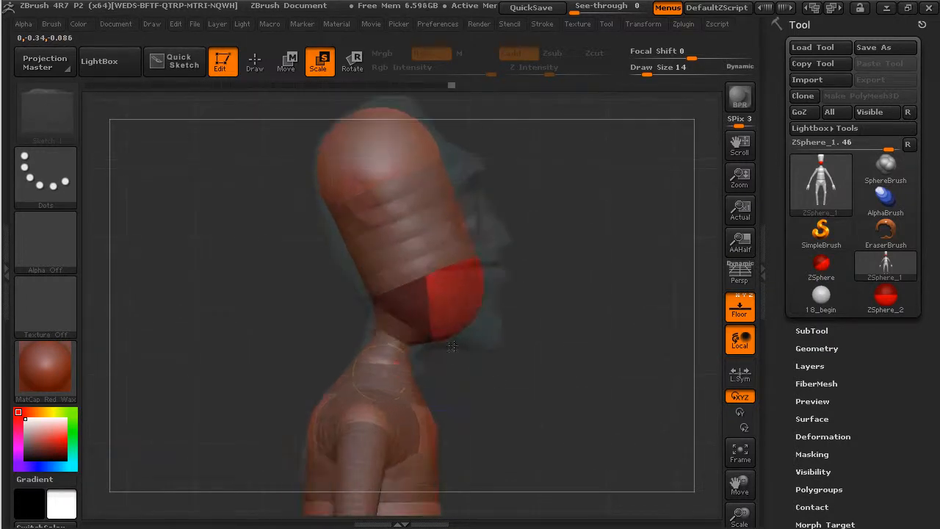
left_click_drag(395, 383, 381, 368)
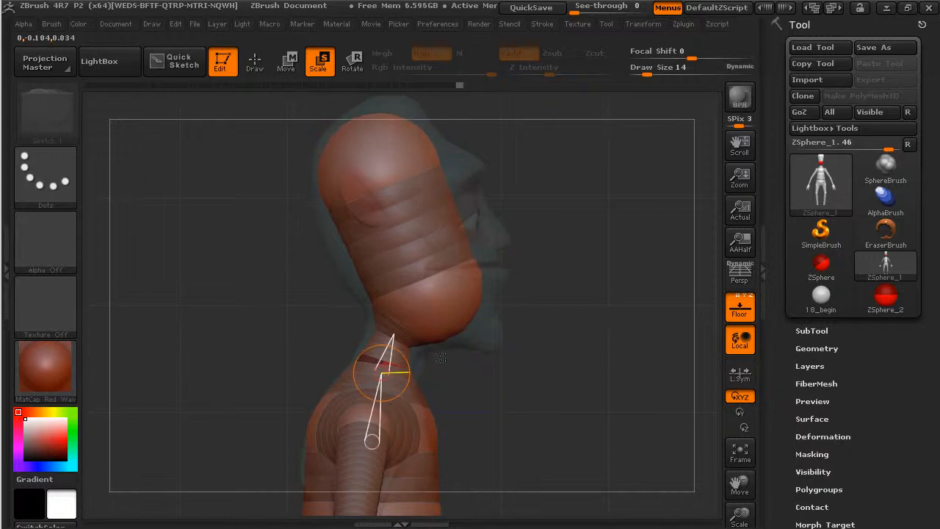
Check the legs and hands against the references, then hide the floor grid with its reference images.
left_click_drag(500, 392, 552, 243, "alt")
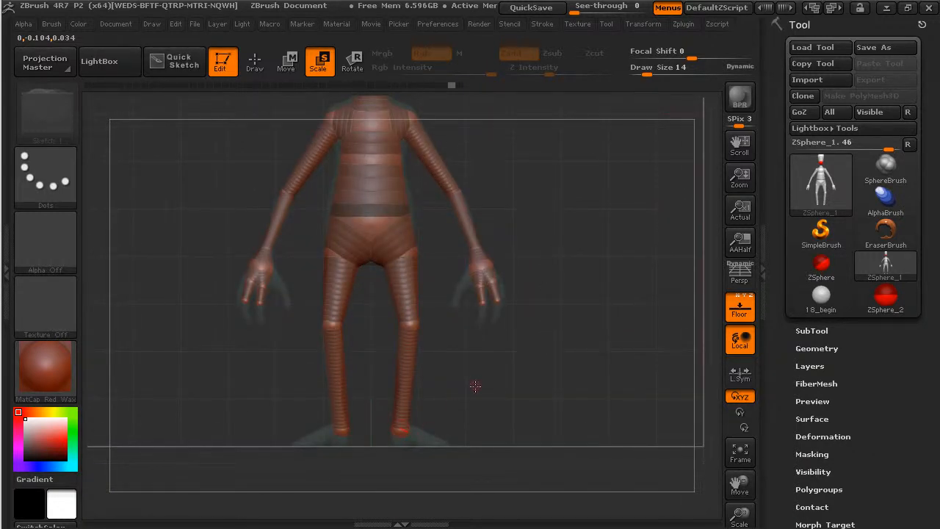
left_click_drag(527, 334, 622, 287, "alt")
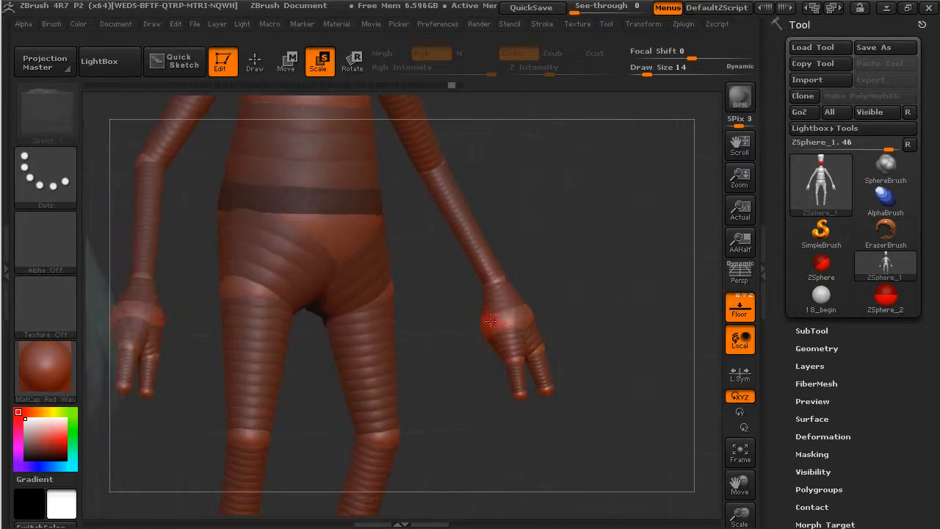
left_click_drag(624, 331, 581, 332)
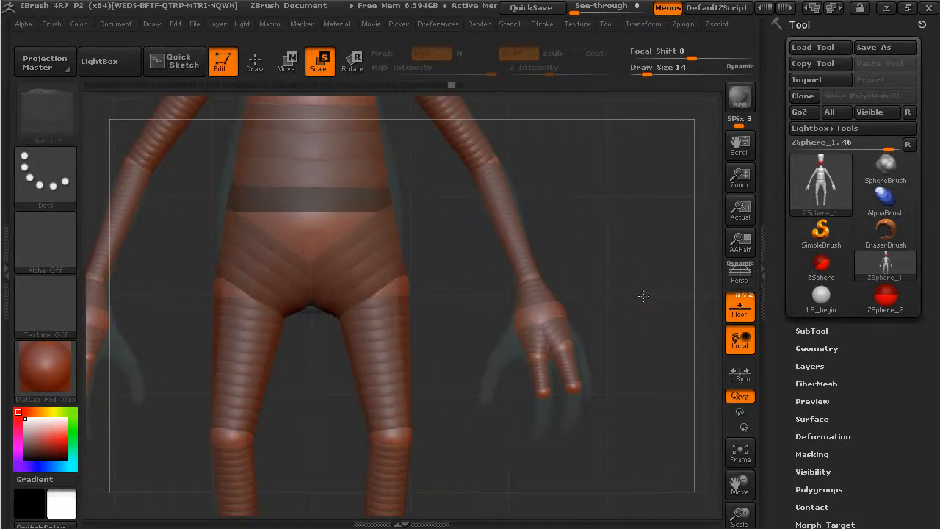
left_click_drag(640, 290, 610, 254, "alt")
left_click_drag(608, 206, 604, 279, "alt")
left_click(744, 311)
left_click_drag(585, 323, 591, 360, "alt")
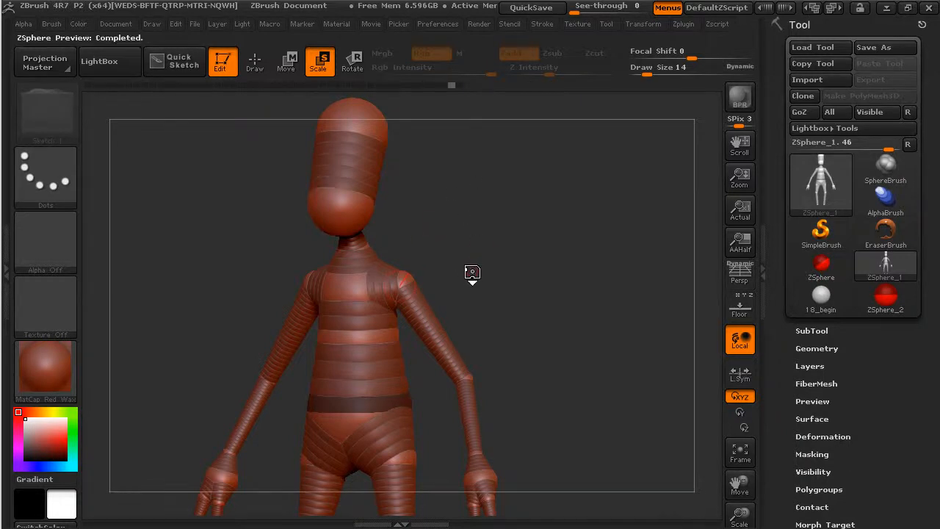
Preview the armature's skin mesh from an angle and return to the ZSphere display.
key("a")
left_click_drag(420, 349, 509, 317)
key("a")
Open the Adaptive Skin settings and toggle the mesh preview to compare the skin with the ZSphere armature, ending on the ZSpheres.
scroll(806, 368, "down", 5)
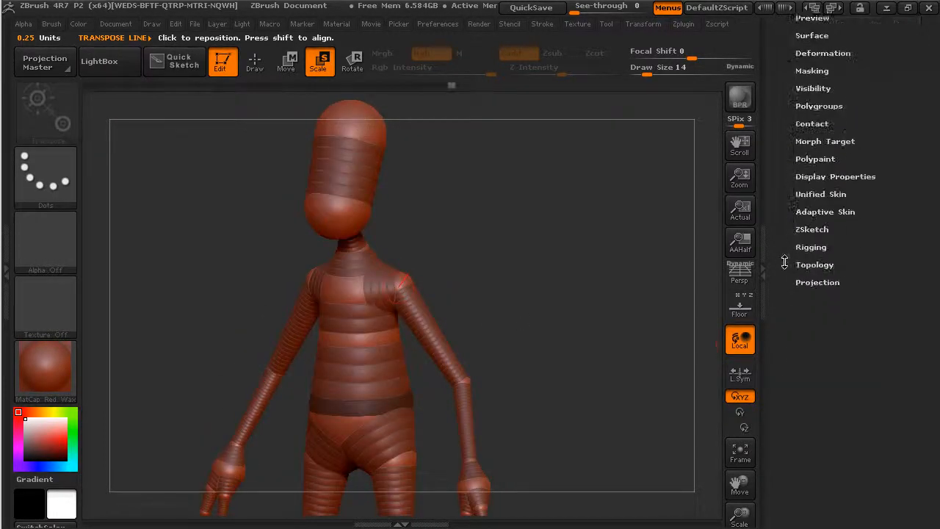
left_click(825, 219)
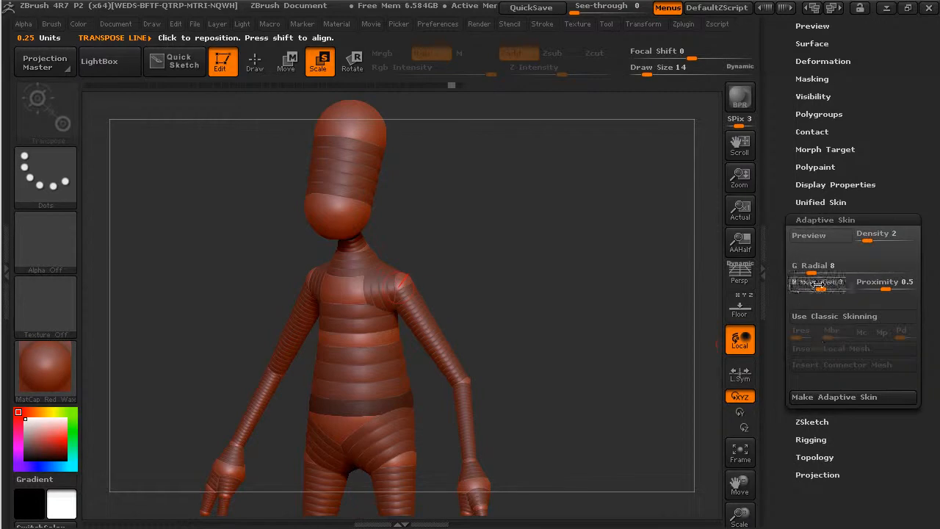
left_click(833, 237)
key("a")
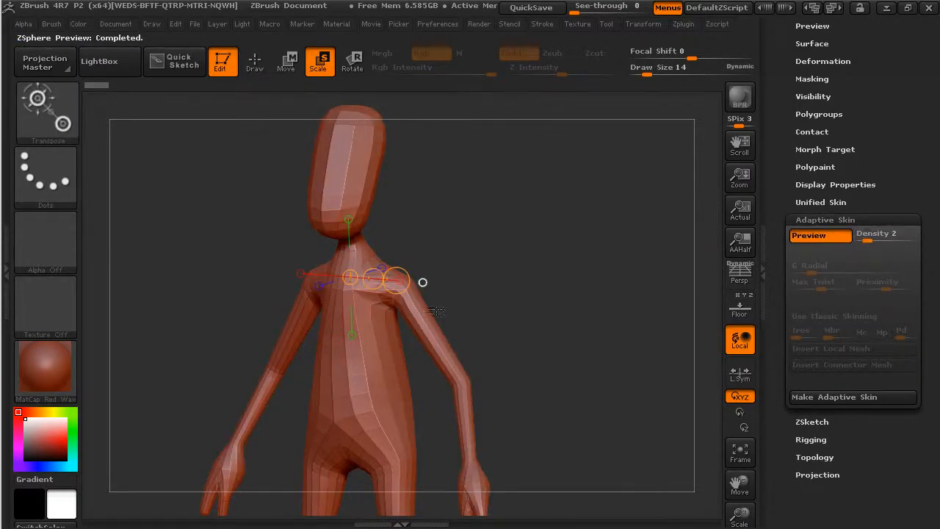
key("a")
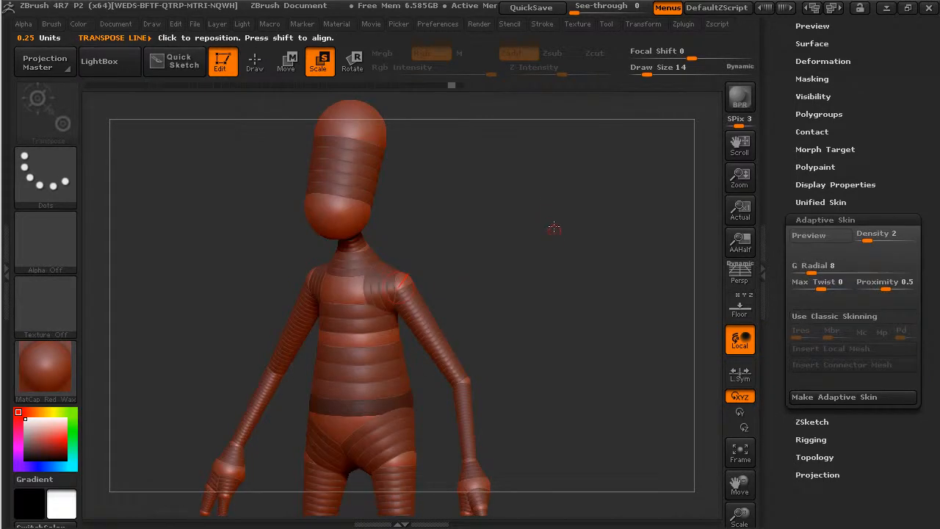
key("a")
key("a")
key("a")
key("a")
key("a")
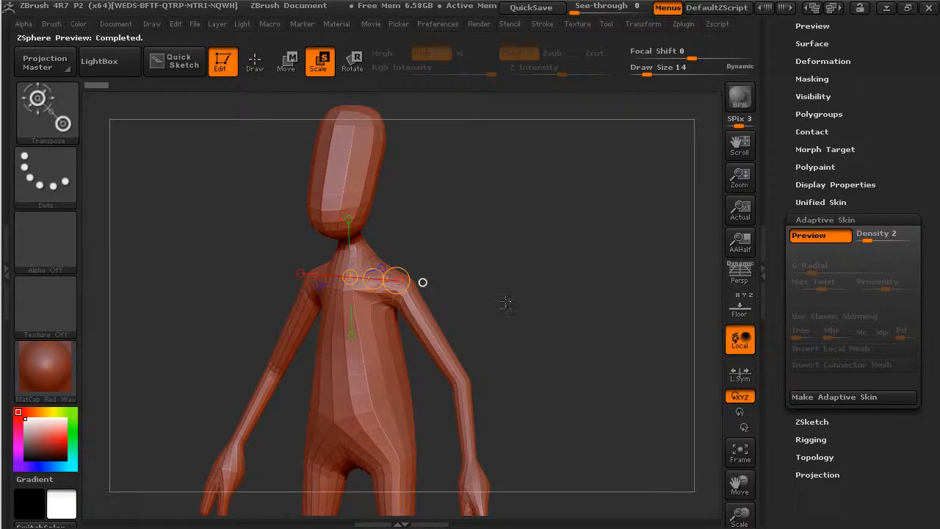
mouse_move(493, 298)
left_mouse_down()
mouse_move(541, 298)
mouse_move(510, 301)
mouse_move(506, 311)
mouse_move(505, 296)
mouse_move(498, 311)
mouse_move(508, 307)
left_mouse_up()
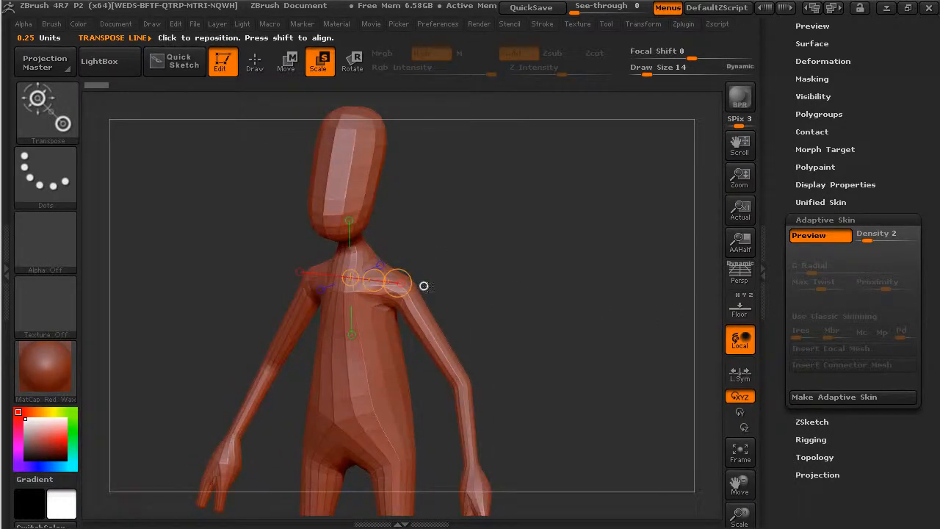
left_click_drag(551, 343, 617, 320)
key("a")
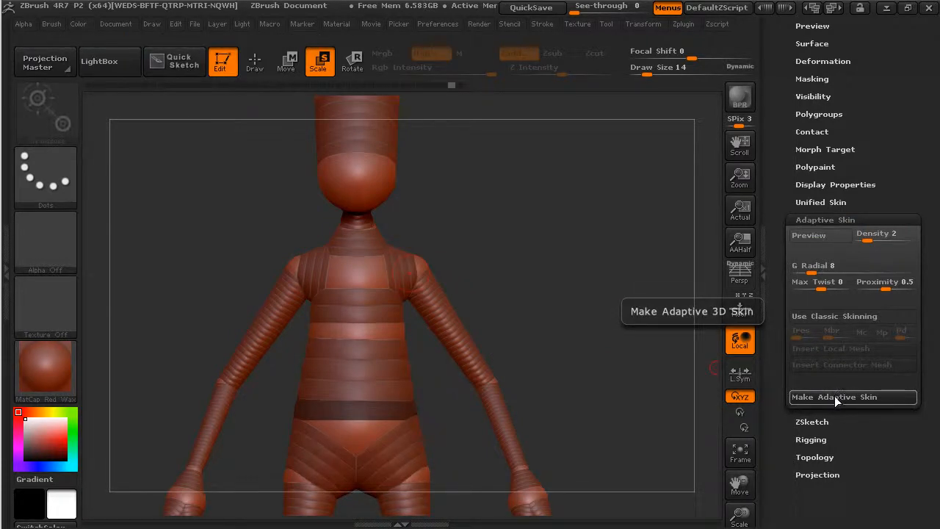
Draw a new ZSphere on the tip of the inner finger and move it down to add another finger segment.
left_click_drag(575, 358, 570, 222, "alt")
left_click_drag(585, 294, 577, 314, "alt")
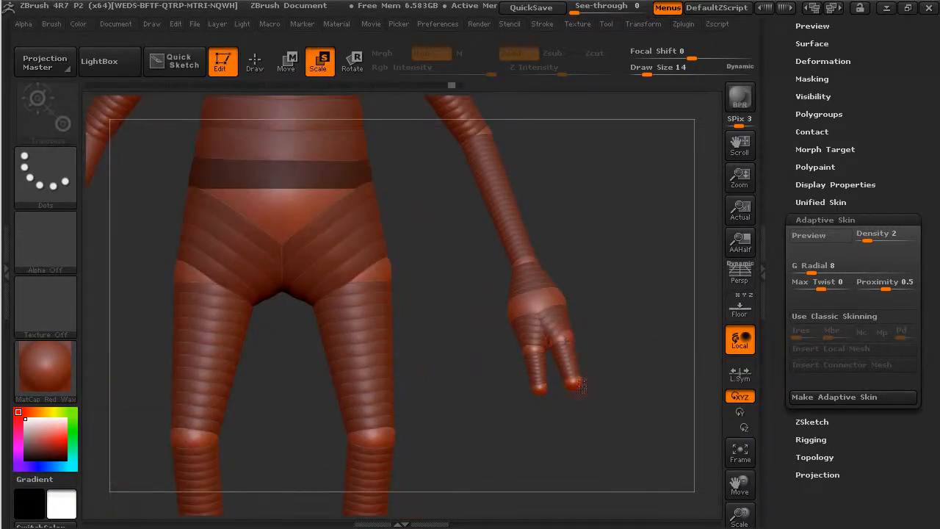
left_click_drag(636, 321, 548, 233, "alt")
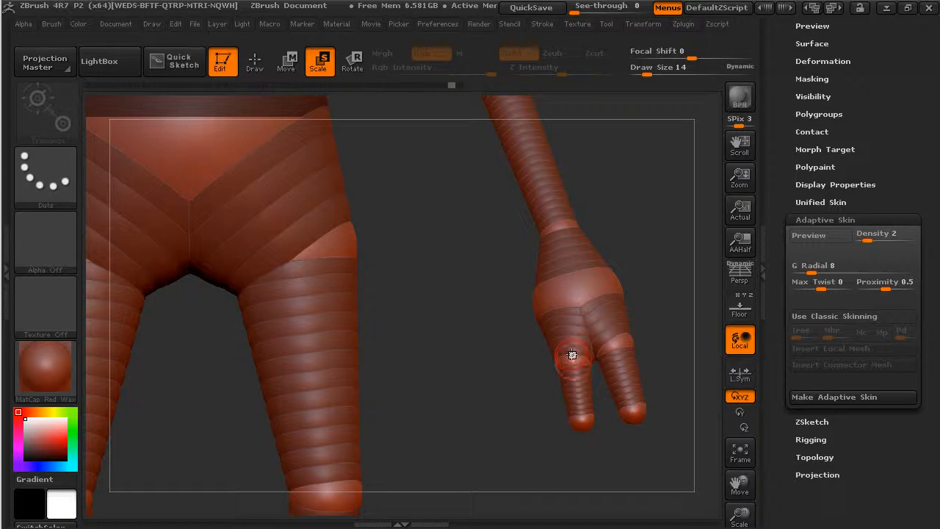
mouse_move(593, 441)
left_mouse_down()
mouse_move(482, 370)
mouse_move(559, 462)
left_mouse_up()
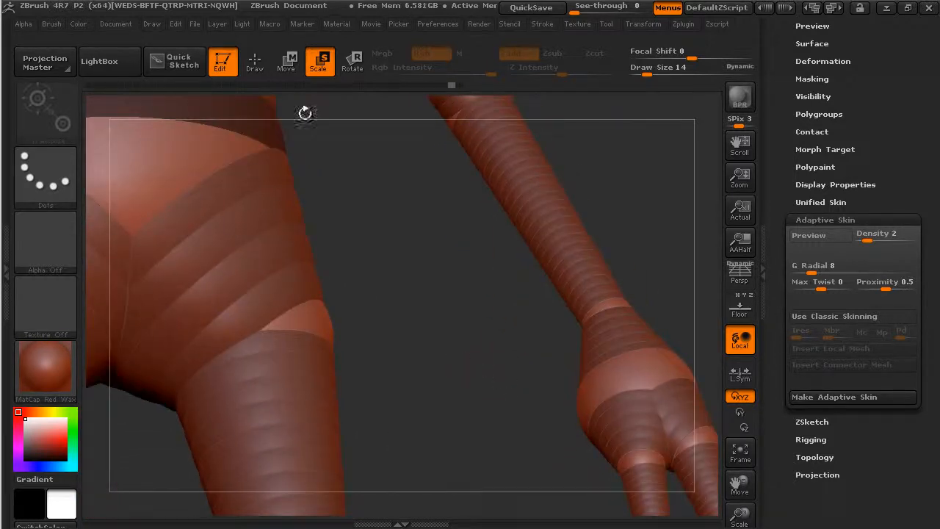
left_click(255, 63)
mouse_move(450, 377)
left_mouse_down("alt")
mouse_move(442, 345)
mouse_move(348, 186)
left_mouse_up("alt")
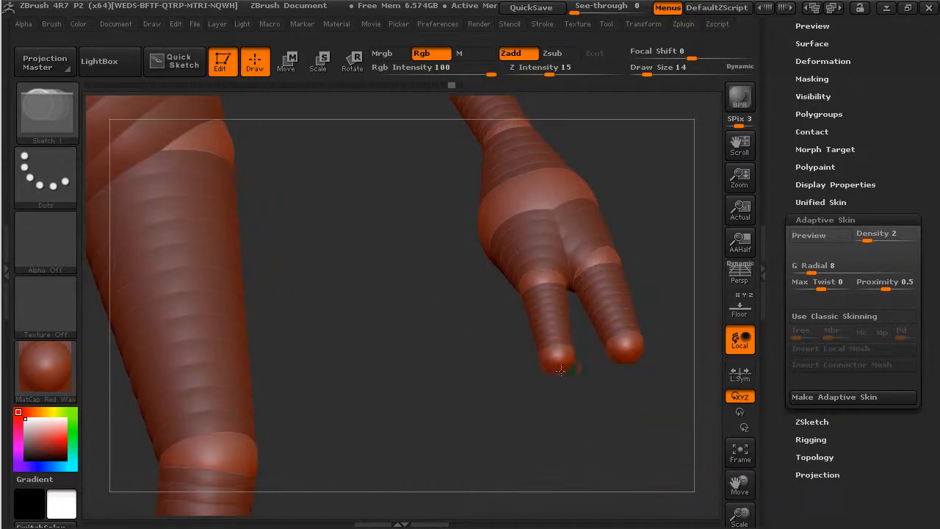
key("w")
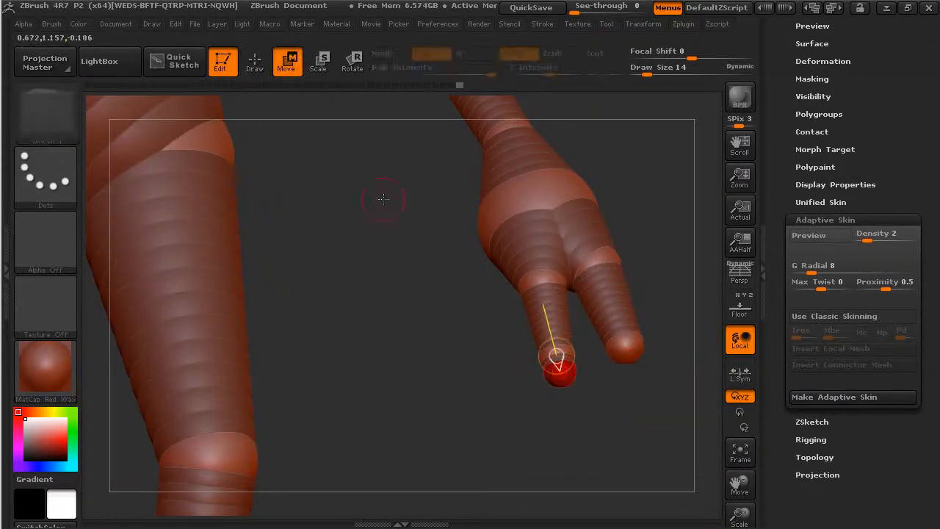
left_click_drag(557, 392, 563, 438)
Reposition the inner finger's knuckle ZSphere and check the hand's shape from several angles.
mouse_move(627, 440)
left_mouse_down()
mouse_move(675, 441)
mouse_move(641, 440)
left_mouse_up()
left_click_drag(542, 285, 535, 277)
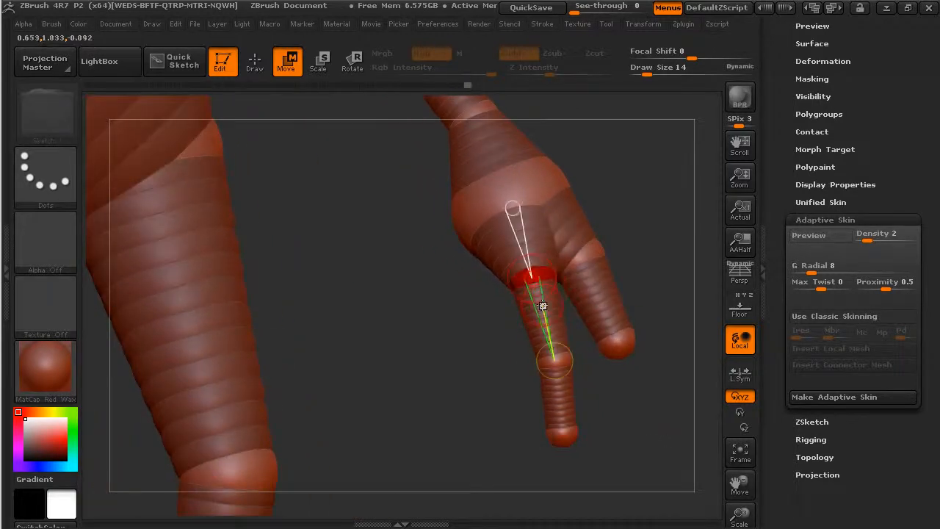
left_click_drag(640, 265, 547, 275)
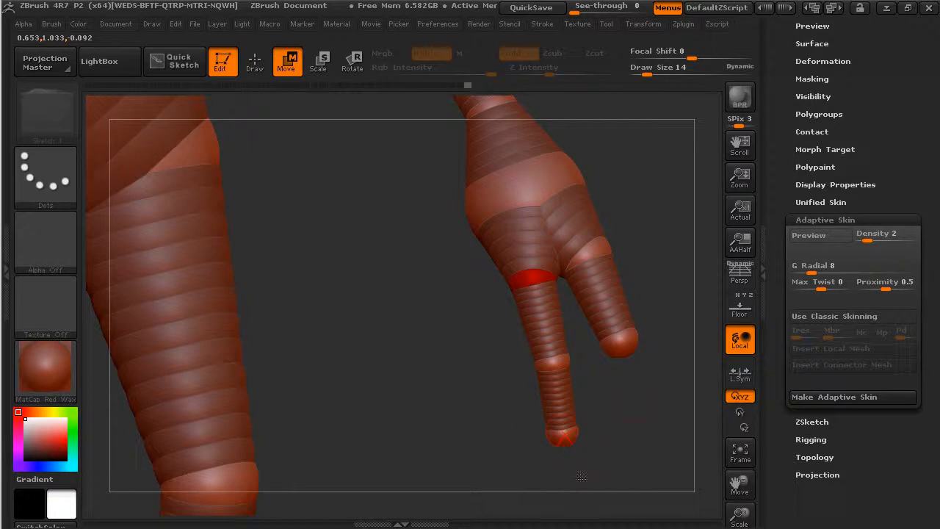
left_click_drag(636, 435, 416, 229)
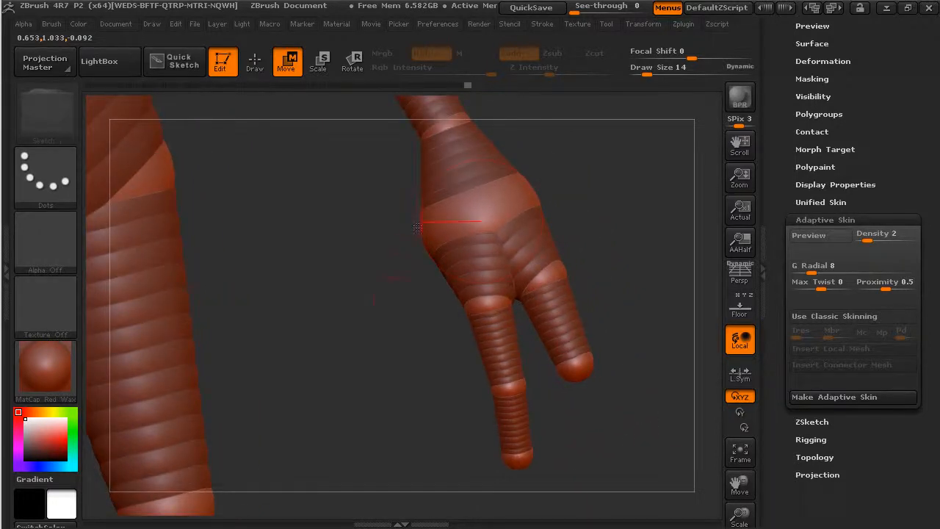
Draw a small heel ZSphere under the ankle, show the floor references again, and move it down to the reference heel in side view.
left_click_drag(651, 286, 644, 335, "alt")
mouse_move(631, 298)
left_mouse_down("alt")
mouse_move(627, 381)
mouse_move(593, 168)
mouse_move(493, 433)
left_mouse_up("alt")
left_click(254, 66)
mouse_move(467, 379)
left_mouse_down("alt")
mouse_move(499, 284)
mouse_move(398, 328)
left_mouse_up("alt")
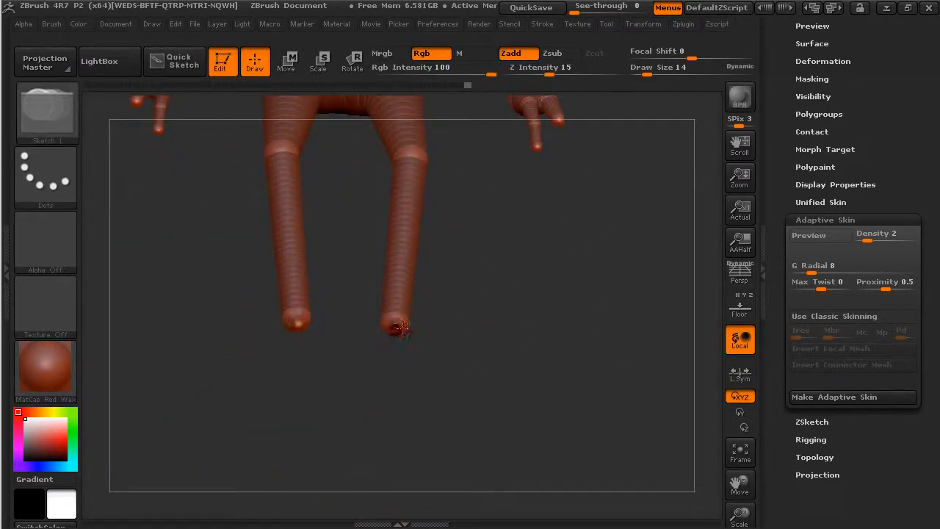
left_click(285, 62)
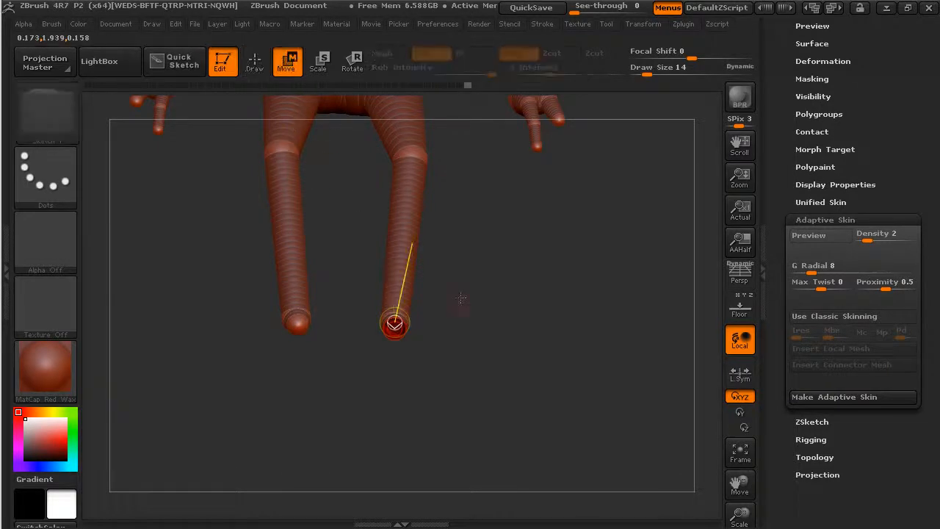
left_click_drag(450, 353, 512, 358)
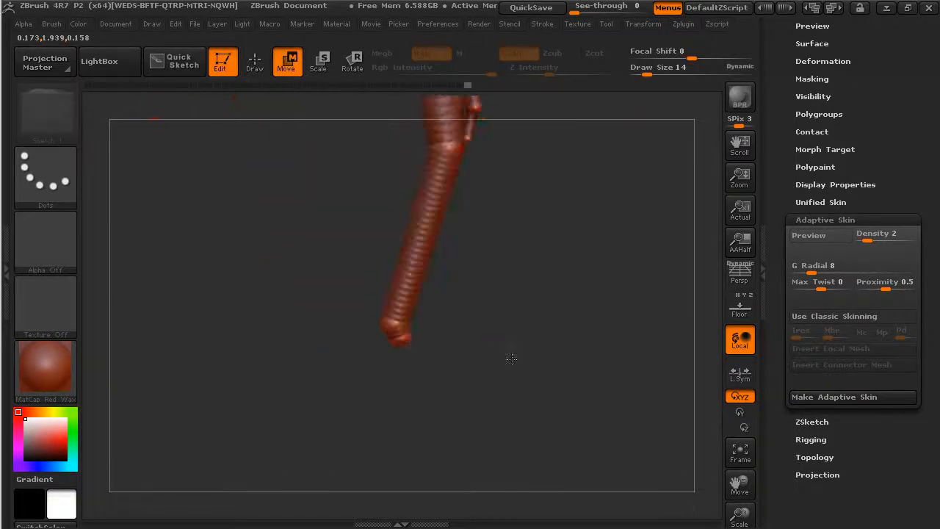
left_click(739, 307)
left_click_drag(465, 334, 454, 385)
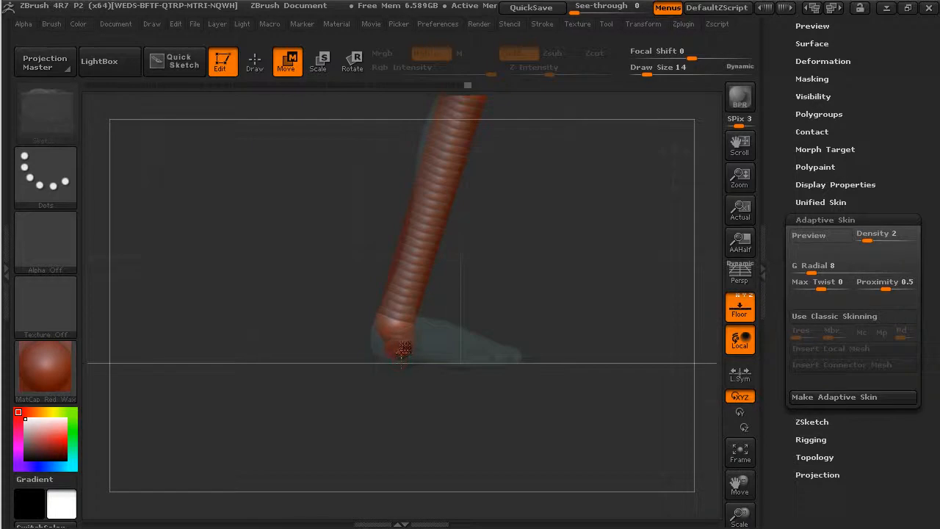
key("e")
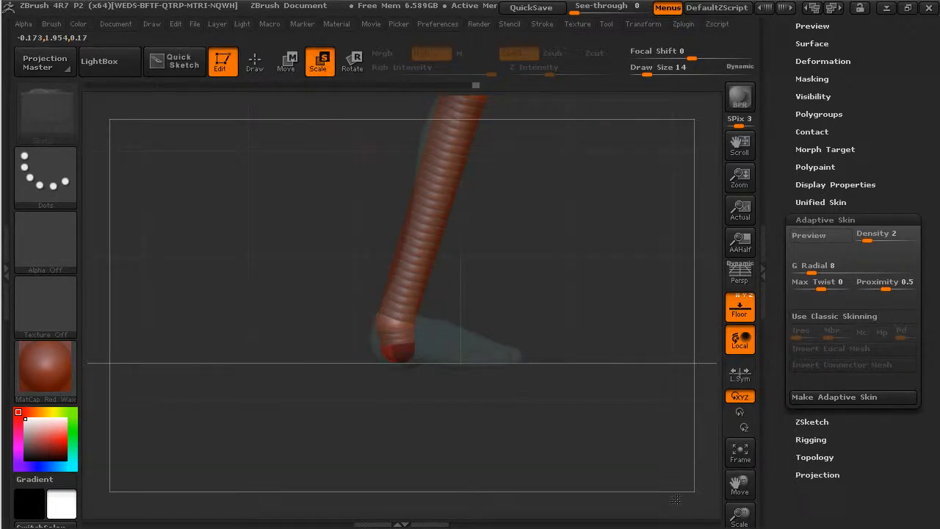
Draw a ZSphere on the front of the heel and move it forward toward the reference toes in side view.
left_click(261, 68)
left_click_drag(523, 298, 466, 323)
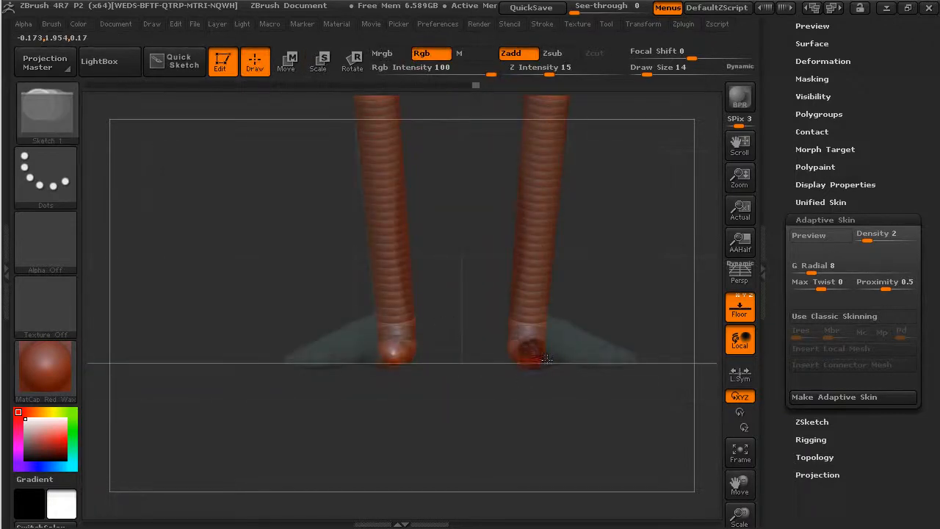
left_click(288, 71)
left_click_drag(594, 319, 653, 320)
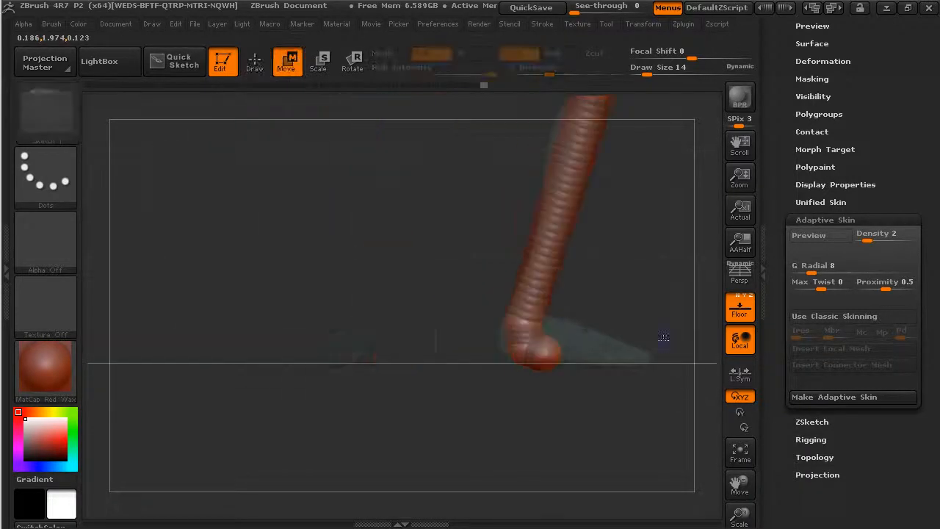
left_click_drag(549, 355, 627, 351)
Move the toe ZSphere outward to the reference foot's tip in front view and adjust the ankle's height.
left_click_drag(652, 293, 400, 303, "shift")
left_click_drag(466, 347, 558, 343)
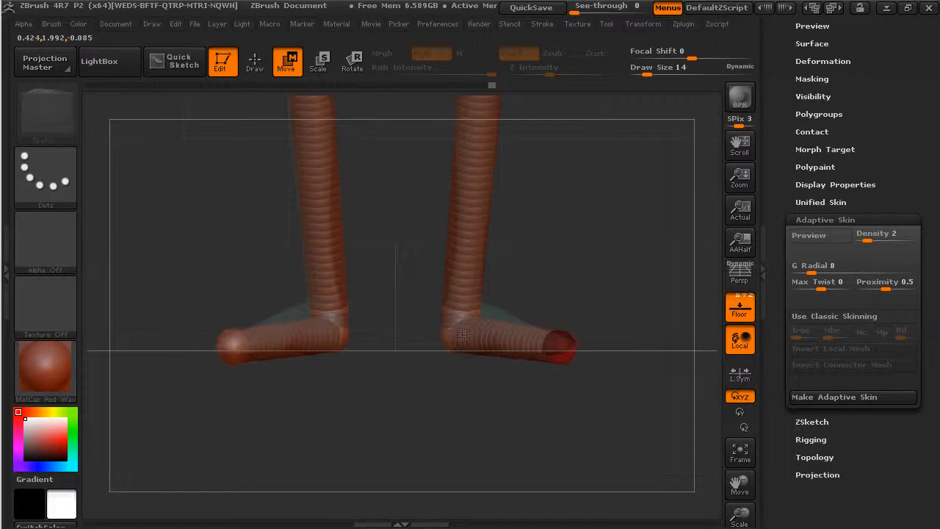
left_click_drag(457, 314, 458, 299)
Preview the skin mesh of the legs and new feet, then return to the ZSphere display.
key("a")
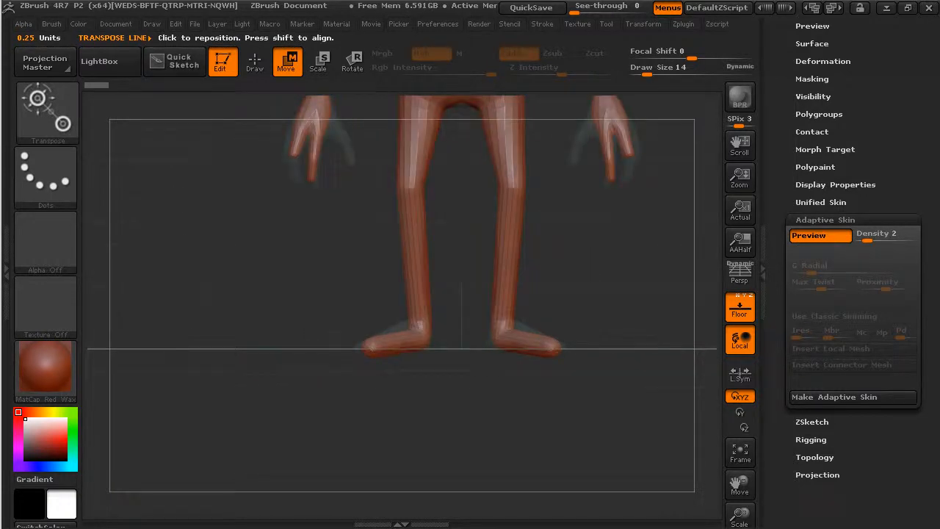
left_click_drag(605, 312, 604, 346, "alt")
key("a")
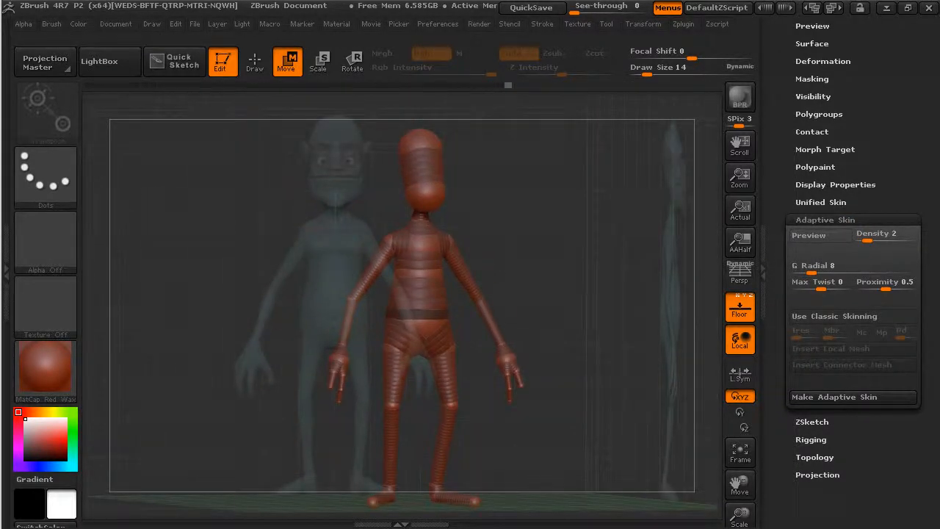